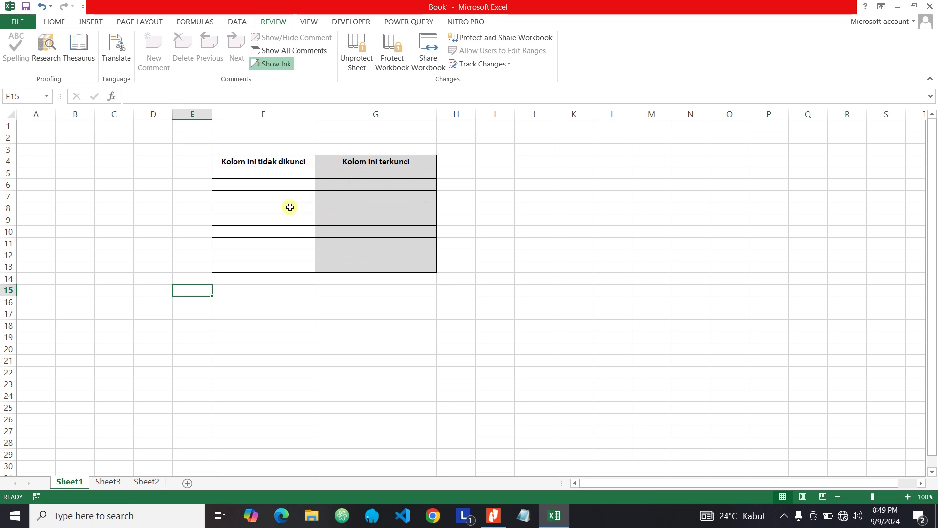
# - Click through several cells in the unlocked column F to confirm they can be selected
pyautogui.click(268, 186)
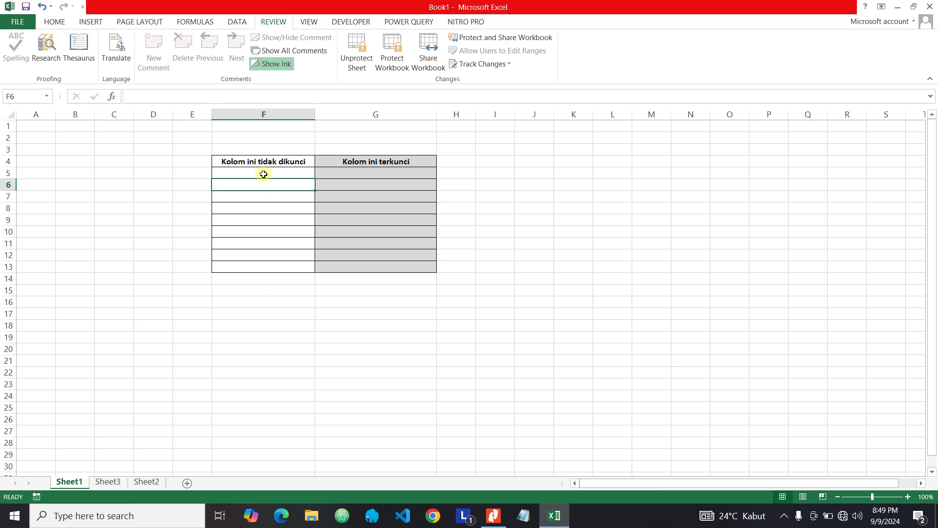
pyautogui.click(257, 174)
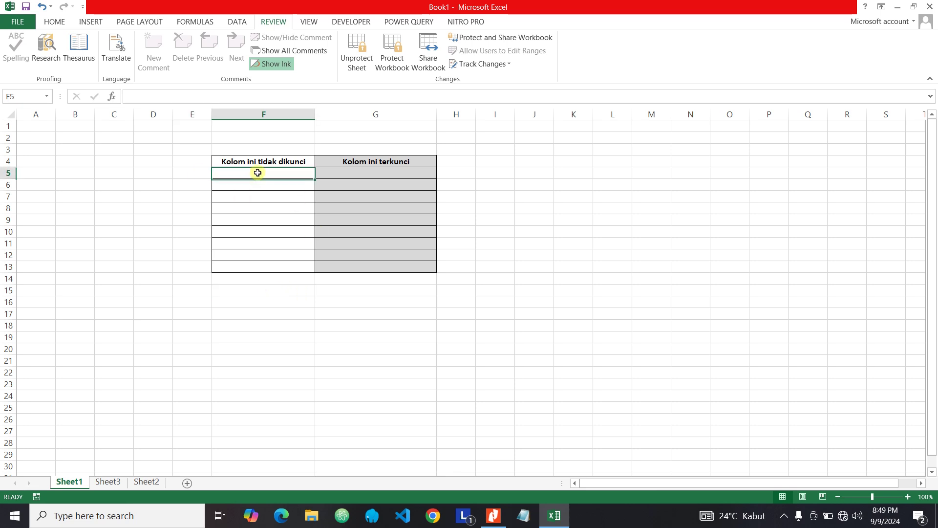
pyautogui.click(254, 182)
pyautogui.click(252, 195)
pyautogui.click(253, 181)
pyautogui.click(253, 172)
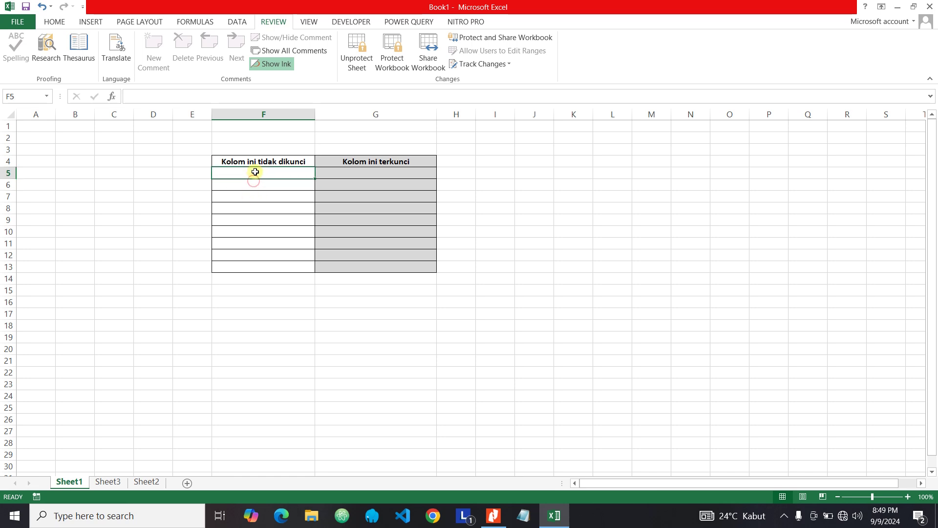
pyautogui.click(256, 185)
pyautogui.click(257, 201)
pyautogui.click(253, 223)
pyautogui.click(252, 208)
pyautogui.click(253, 184)
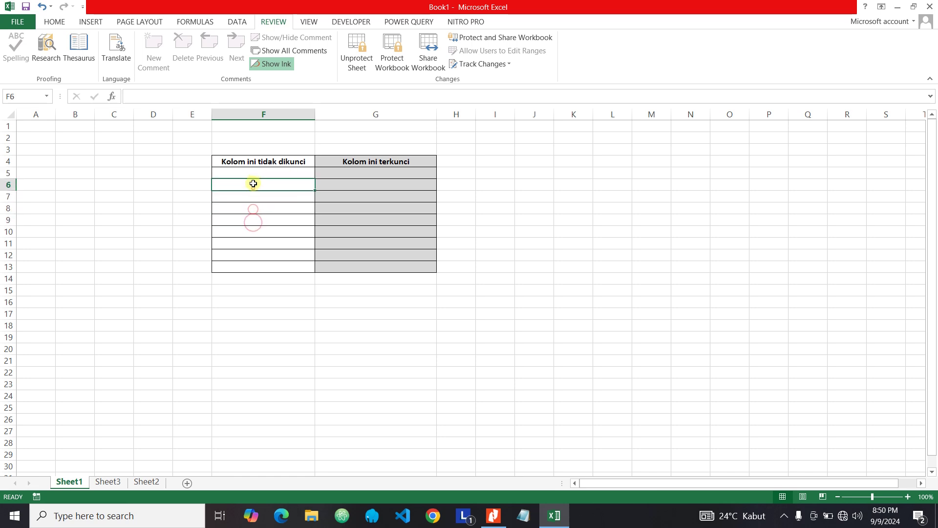
pyautogui.click(254, 175)
# - Enter 1 in F5 and 'a' in F6, then cancel an unfinished =SUM in F7
pyautogui.write('1')
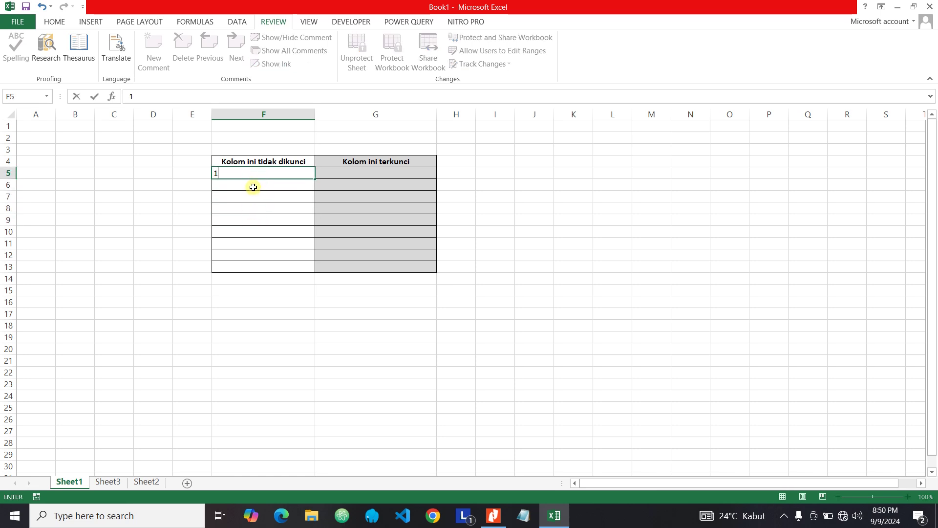
pyautogui.click(254, 187)
pyautogui.write('a')
pyautogui.click(254, 199)
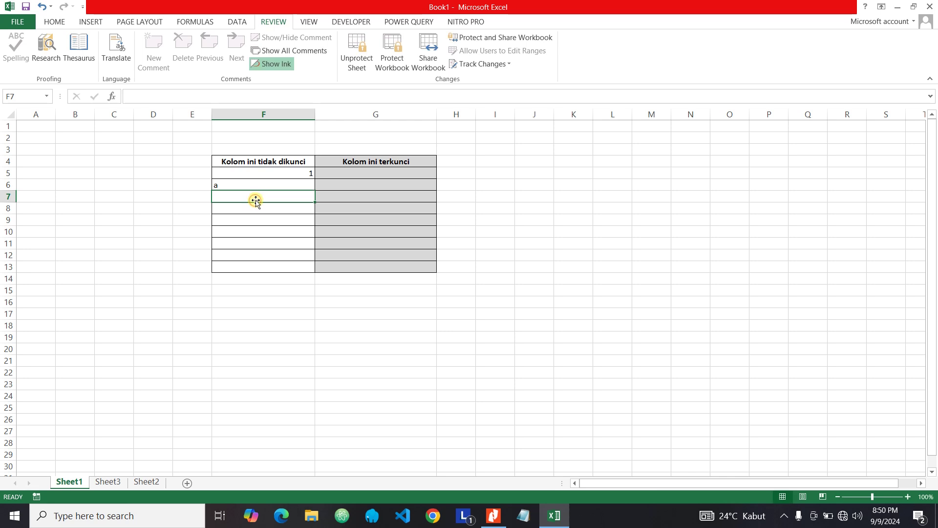
pyautogui.write('=SUM')
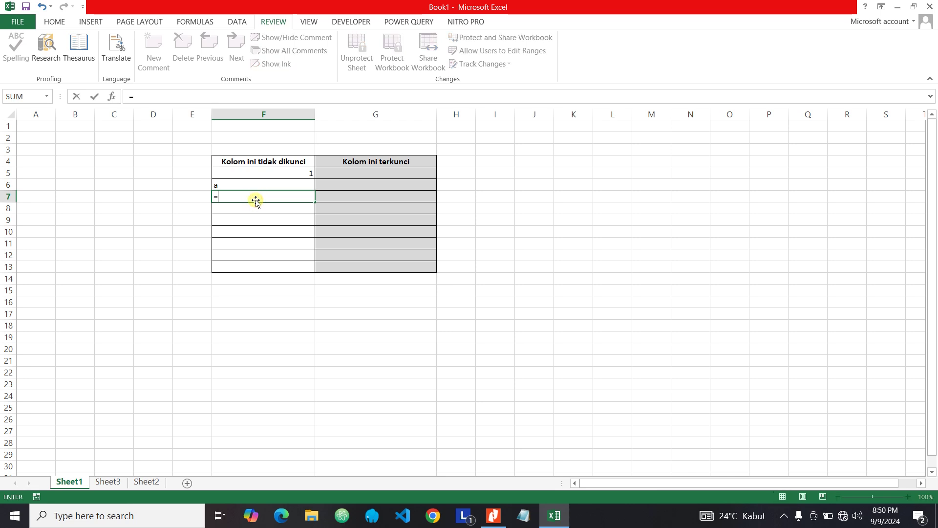
pyautogui.press('BackSpace')
pyautogui.press('BackSpace')
pyautogui.press('BackSpace')
pyautogui.press('Escape')
pyautogui.click(303, 200)
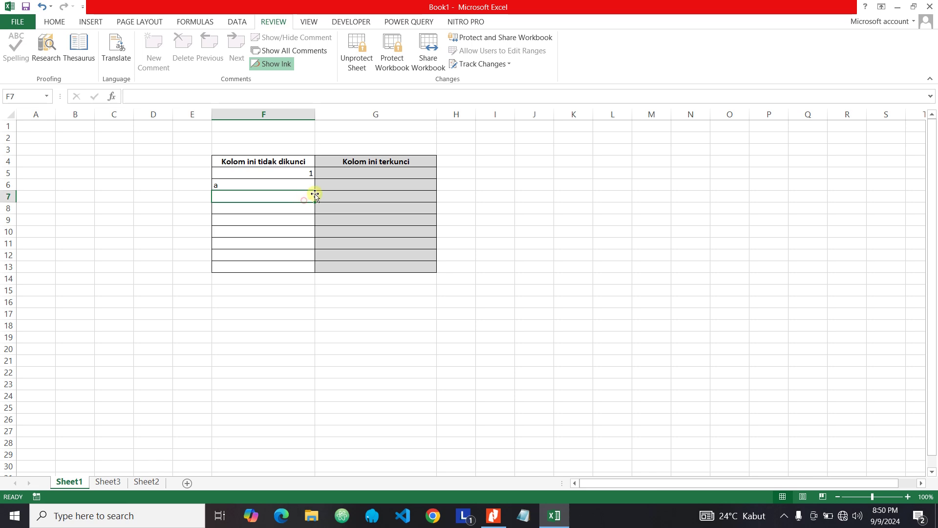
# - Click through cells in the locked column G, ending on G5
pyautogui.click(364, 176)
pyautogui.click(363, 180)
pyautogui.click(368, 194)
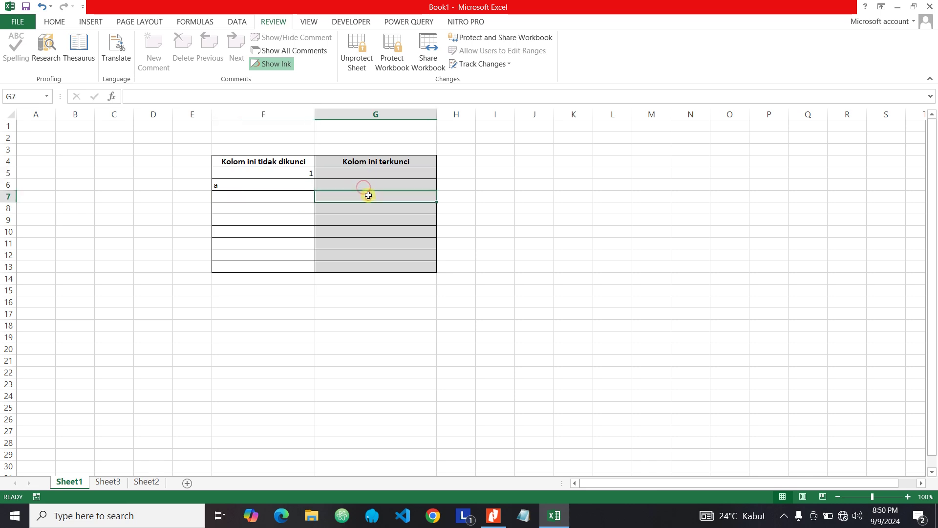
pyautogui.click(369, 197)
pyautogui.click(368, 186)
pyautogui.click(369, 173)
pyautogui.click(370, 195)
pyautogui.click(370, 231)
pyautogui.click(359, 200)
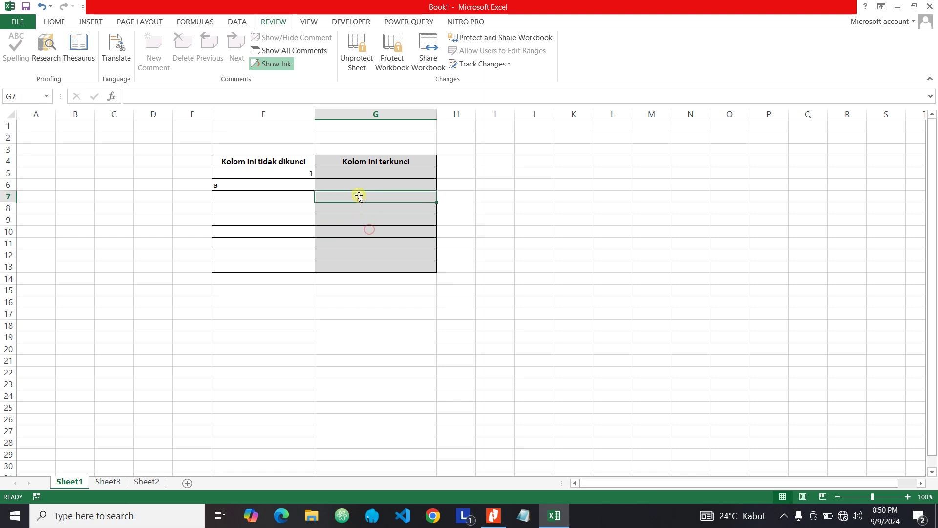
pyautogui.click(356, 184)
pyautogui.click(348, 171)
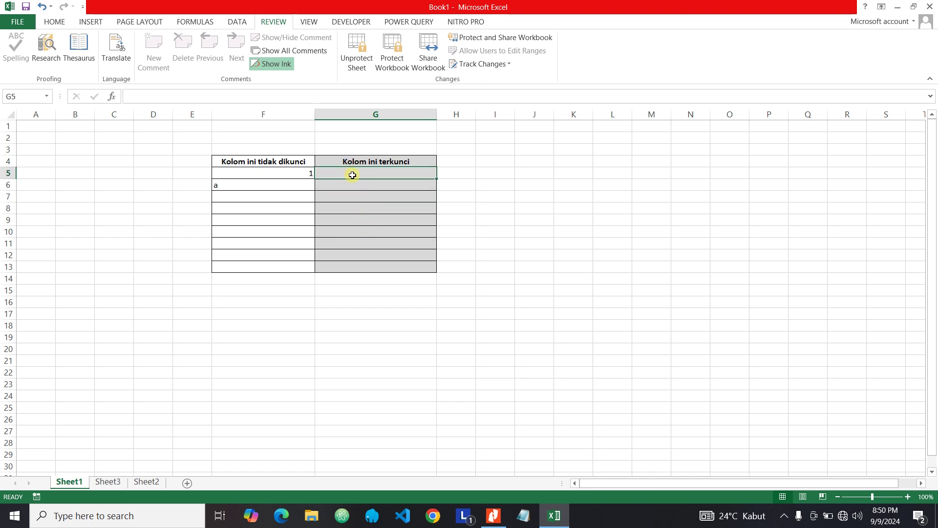
# - Try editing locked cell G5 and dismiss the protected-sheet warning
pyautogui.doubleClick(353, 175)
pyautogui.moveTo(455, 239); pyautogui.dragTo(371, 234)
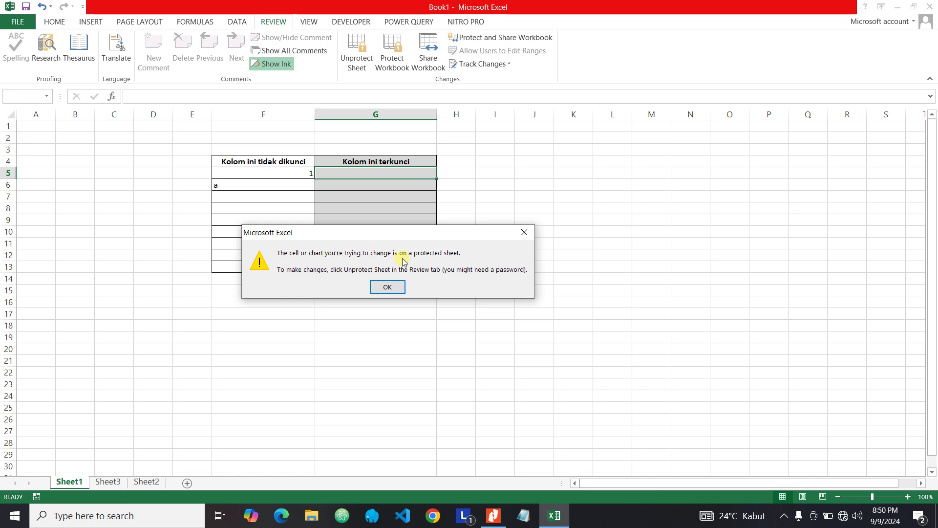
pyautogui.click(523, 233)
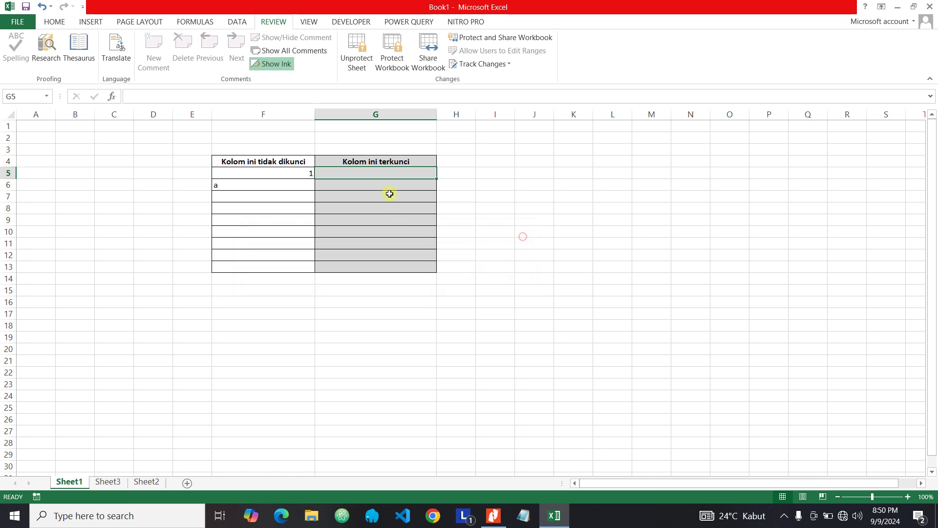
# - Select the locked range G5:G13 and click individual cells within it
pyautogui.click(350, 188)
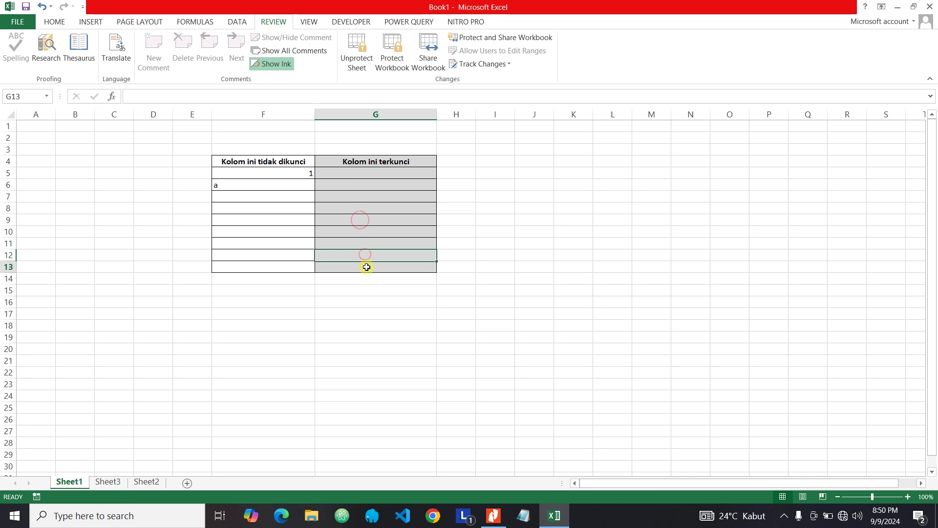
pyautogui.moveTo(364, 265); pyautogui.dragTo(358, 172)
pyautogui.click(360, 205)
pyautogui.click(365, 237)
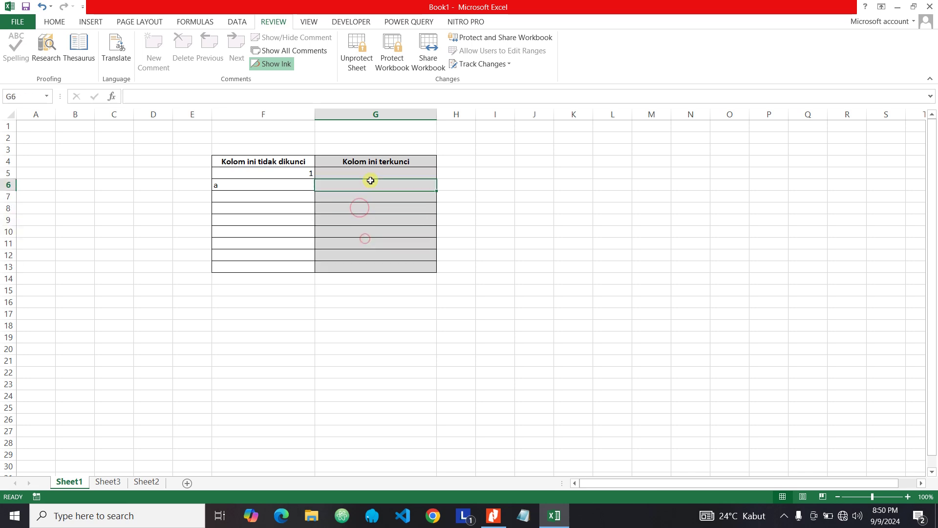
pyautogui.click(369, 180)
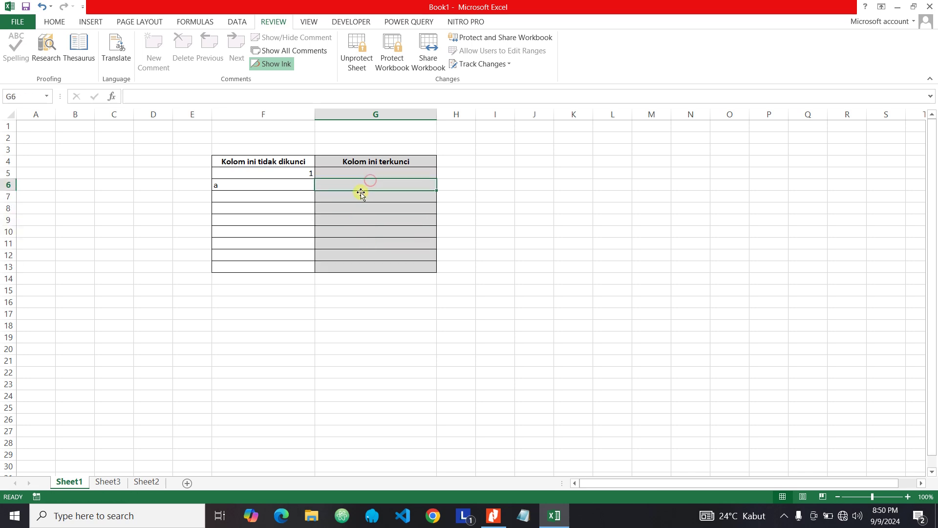
# - On the Home tab, try typing 1 into G5 and acknowledge the protection warning
pyautogui.click(58, 22)
pyautogui.click(358, 174)
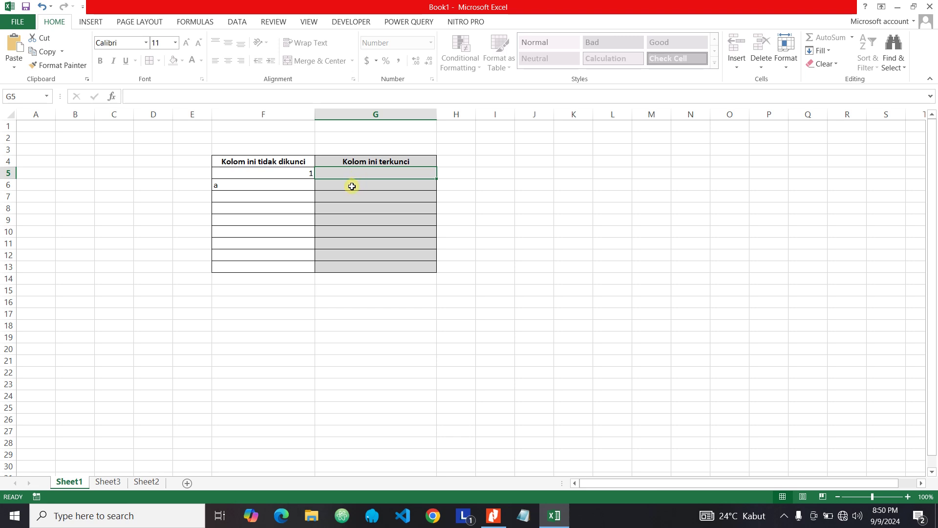
pyautogui.press('1')
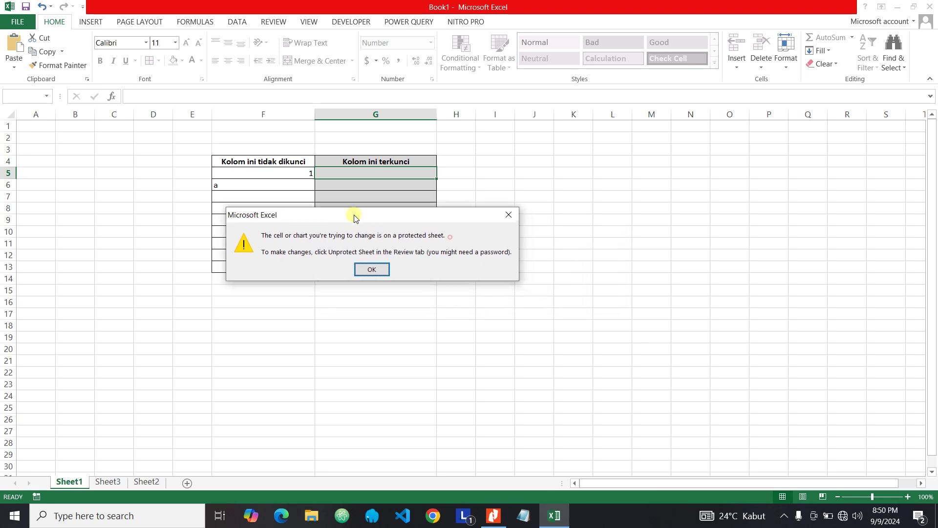
pyautogui.moveTo(452, 238); pyautogui.dragTo(351, 208)
pyautogui.click(380, 263)
pyautogui.click(321, 183)
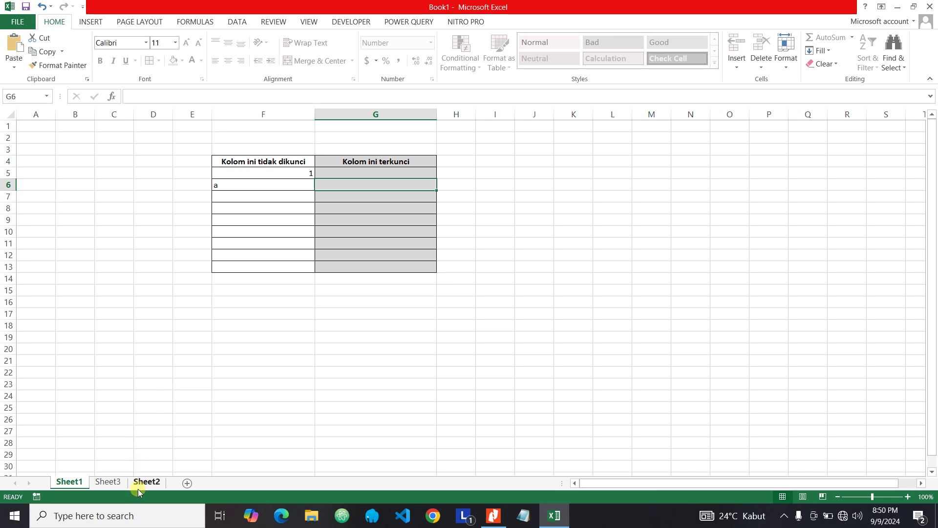
pyautogui.click(109, 482)
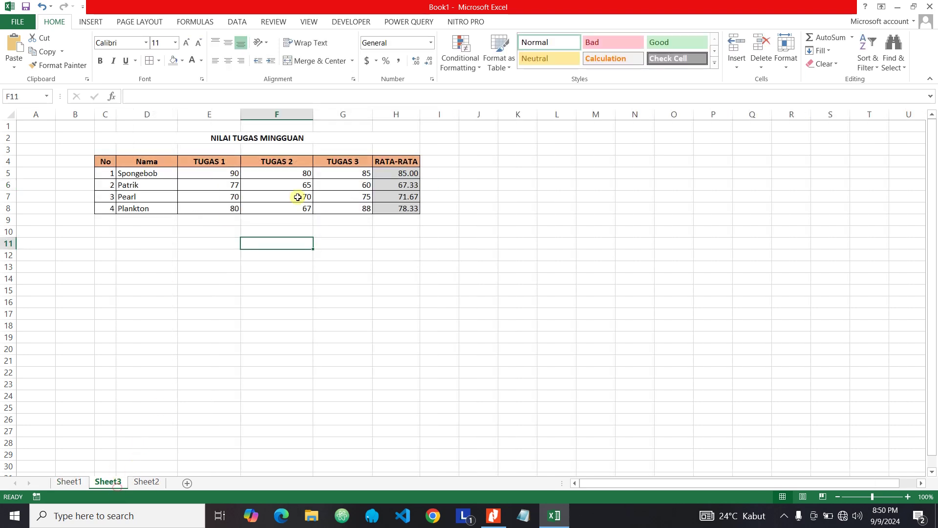
pyautogui.click(186, 250)
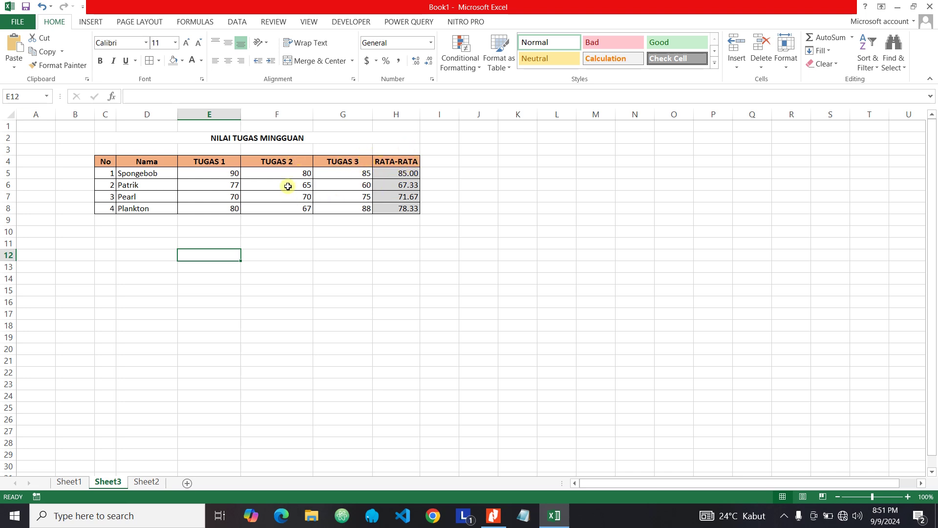
pyautogui.click(335, 240)
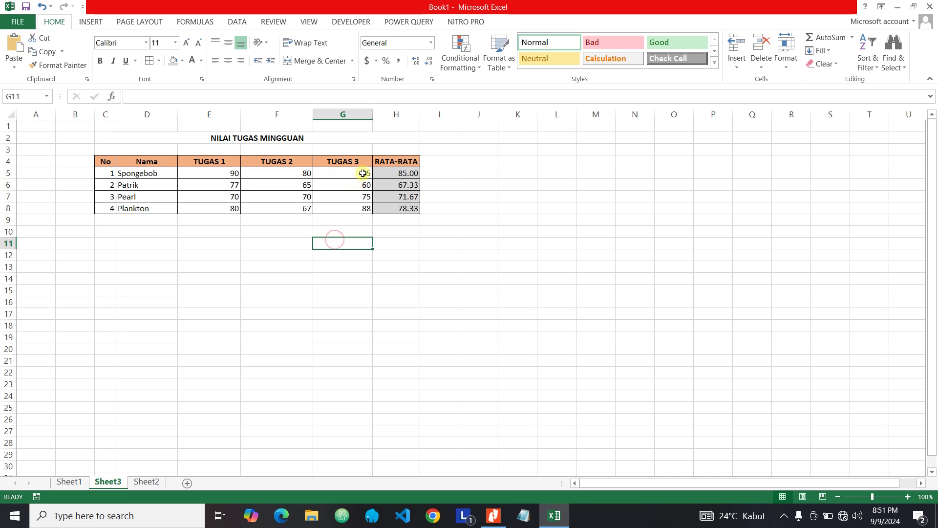
pyautogui.moveTo(396, 161); pyautogui.dragTo(394, 210)
pyautogui.click(387, 229)
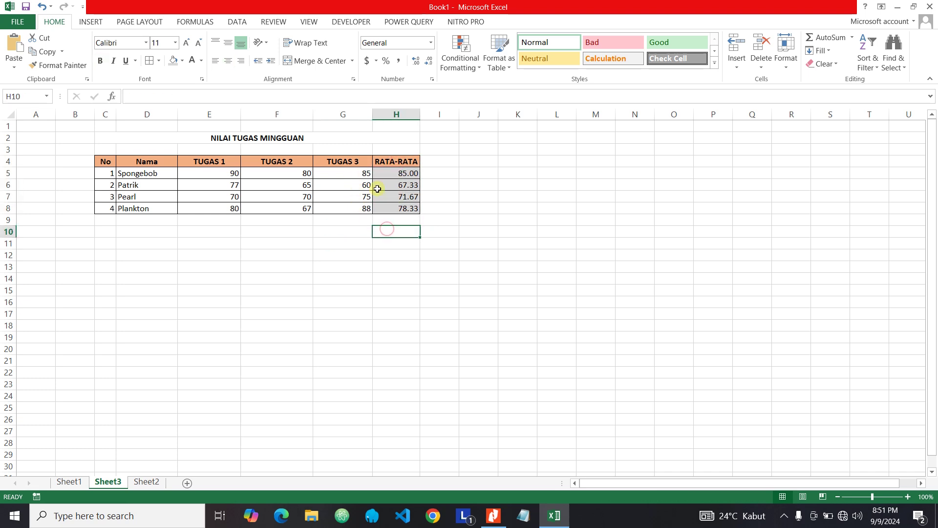
pyautogui.click(401, 171)
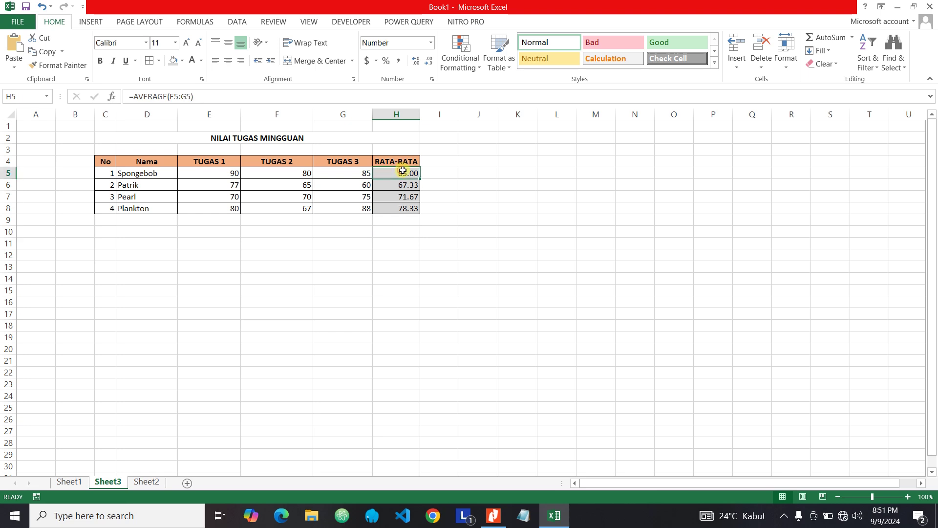
pyautogui.doubleClick(401, 170)
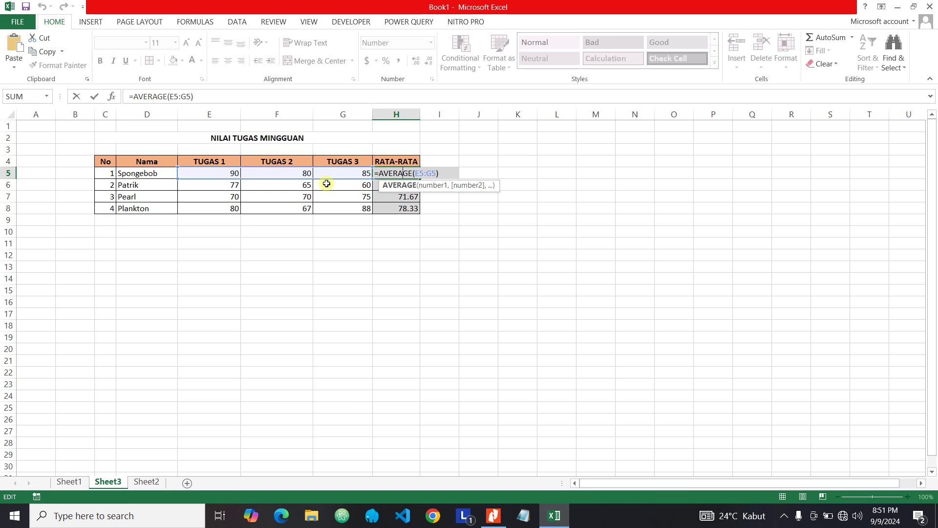
pyautogui.press('Return')
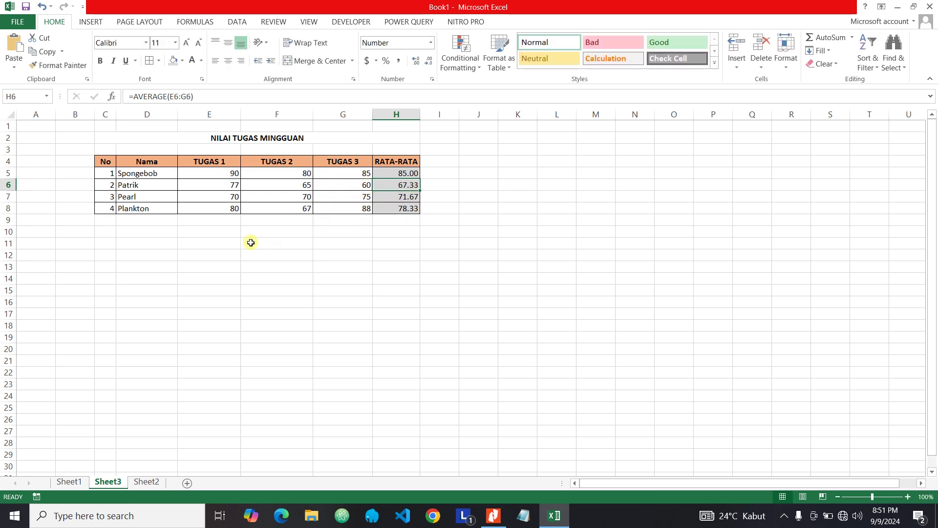
pyautogui.click(218, 231)
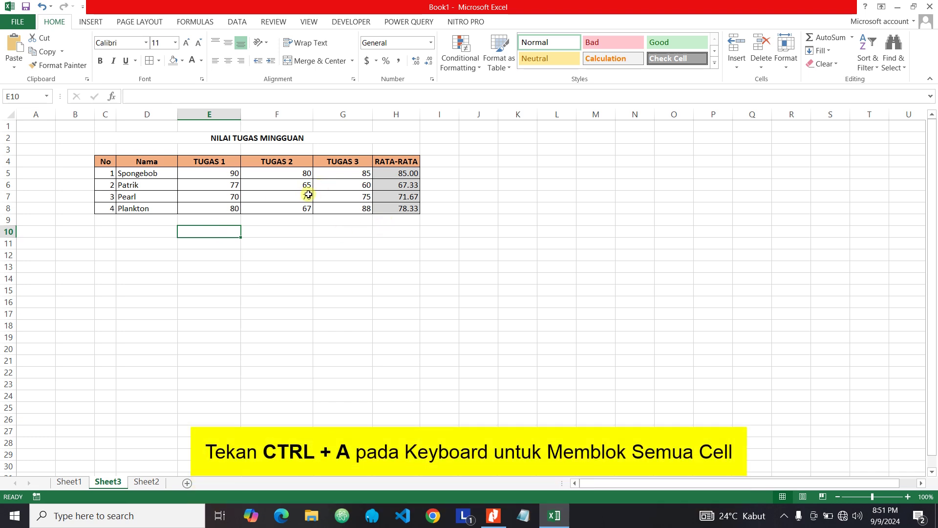
# - Select the whole sheet and clear Locked under Format Cells > Protection
pyautogui.hotkey('ctrl', 'a')
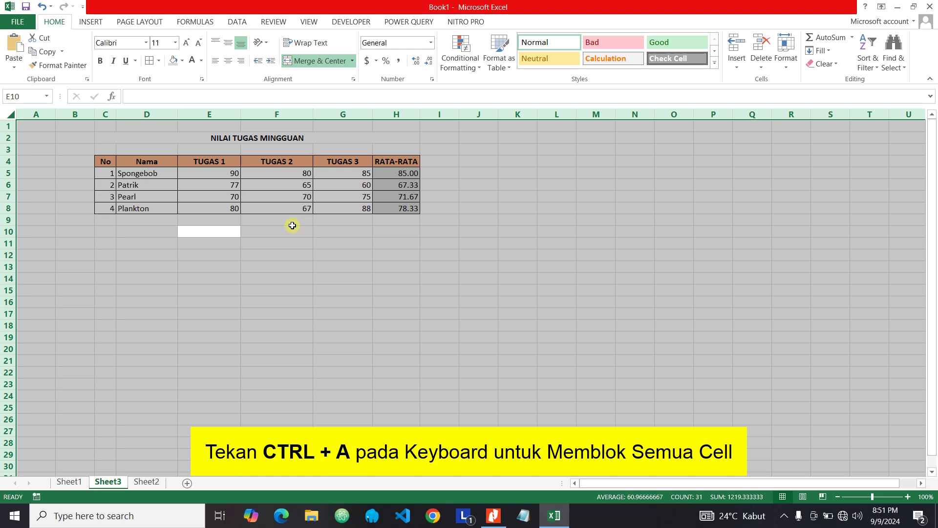
pyautogui.rightClick(264, 221)
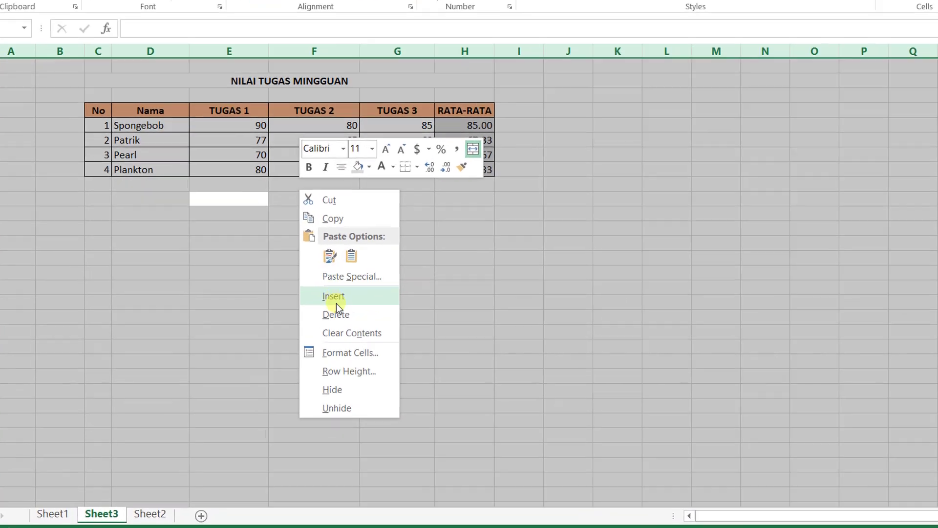
pyautogui.click(359, 354)
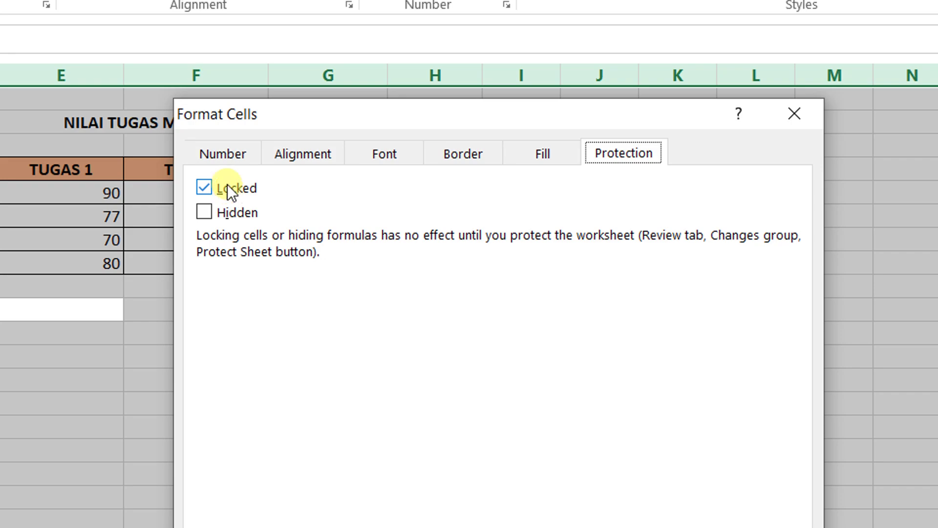
pyautogui.click(204, 189)
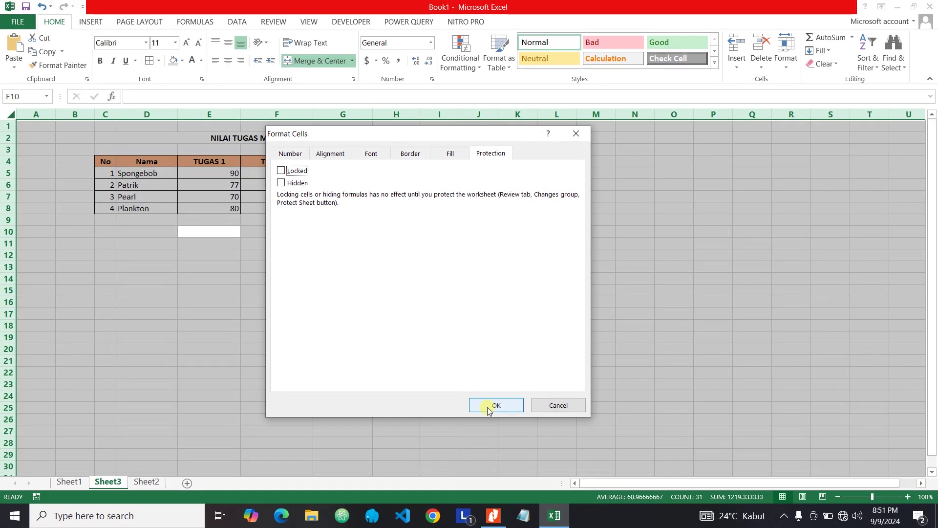
pyautogui.click(489, 406)
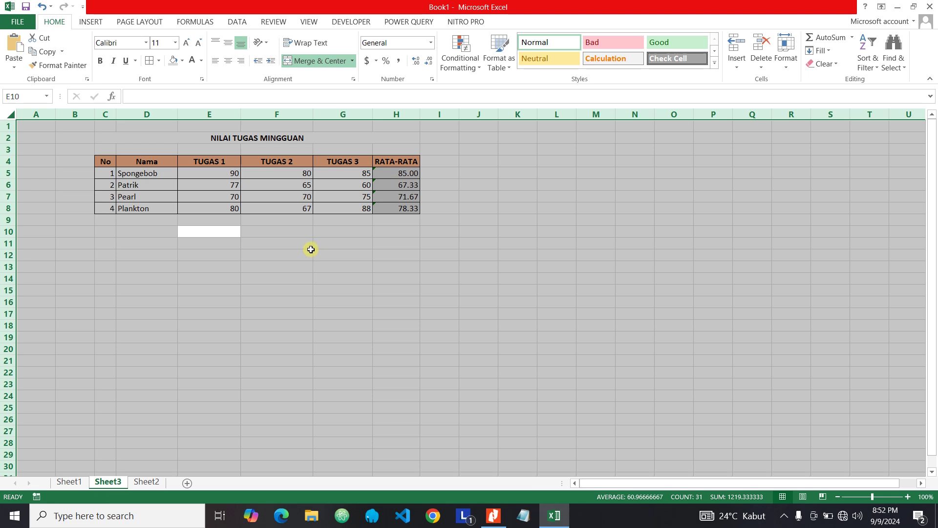
pyautogui.click(310, 248)
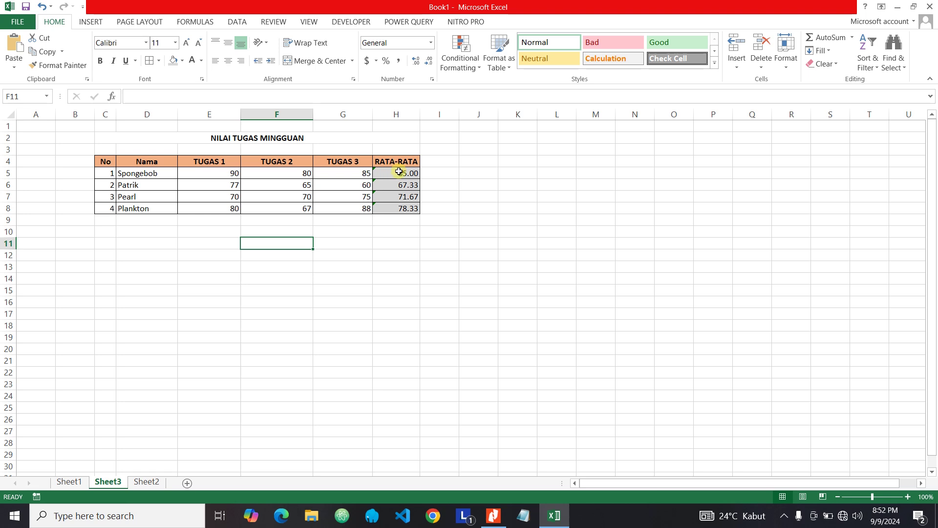
# - Select the RATA-RATA cells H4 through H8
pyautogui.moveTo(394, 163); pyautogui.dragTo(400, 209)
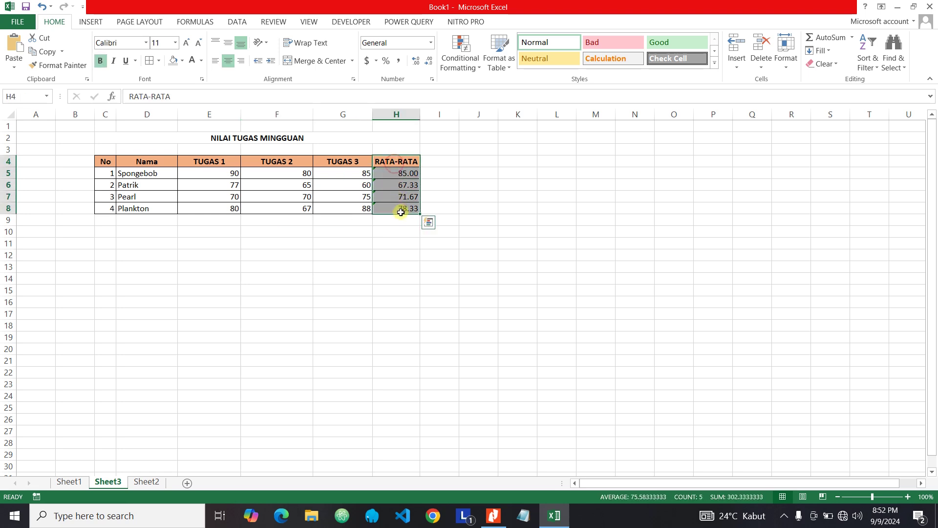
pyautogui.click(392, 230)
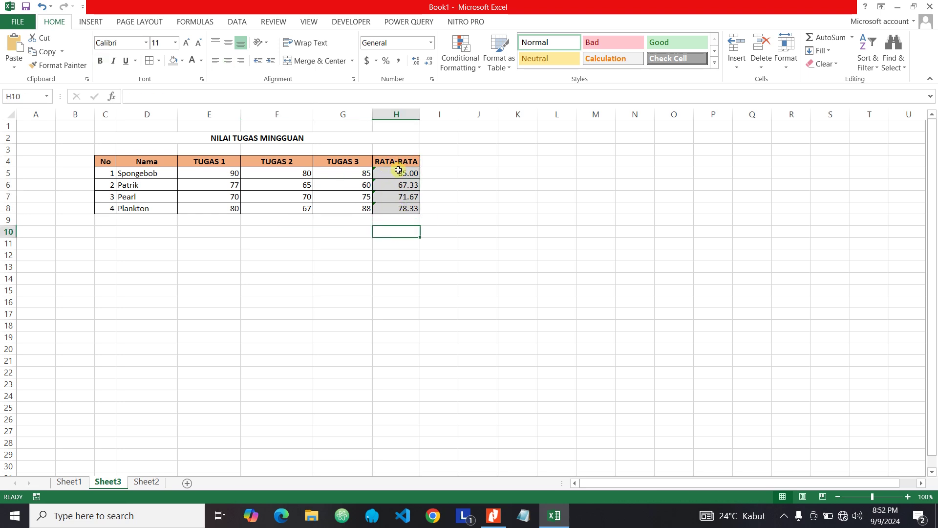
pyautogui.moveTo(397, 165); pyautogui.dragTo(400, 210)
# - Turn Locked on for H4:H8 in Format Cells > Protection
pyautogui.rightClick(392, 188)
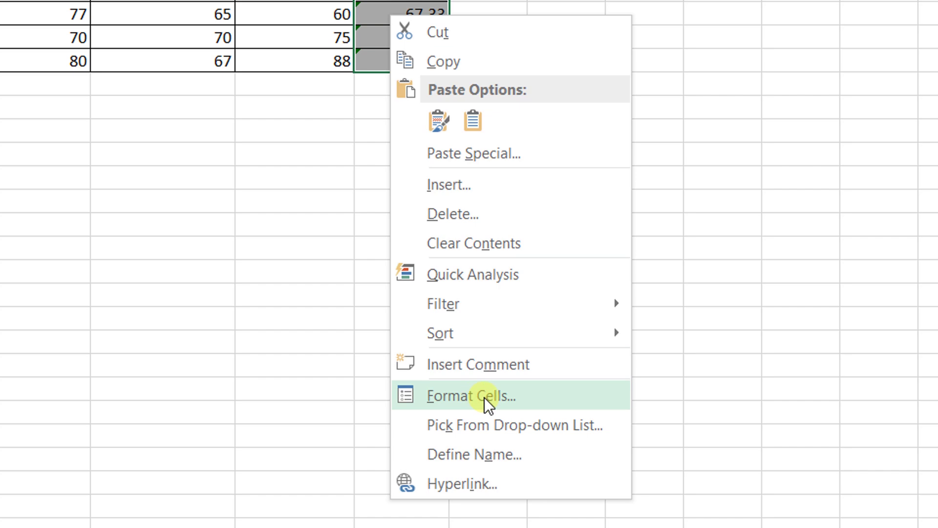
pyautogui.click(479, 397)
pyautogui.moveTo(284, 113); pyautogui.dragTo(239, 60)
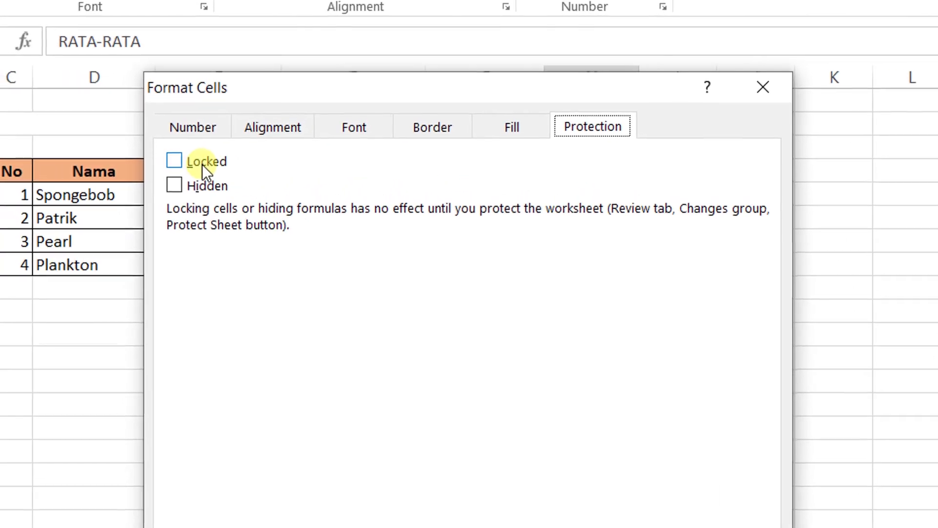
pyautogui.click(185, 163)
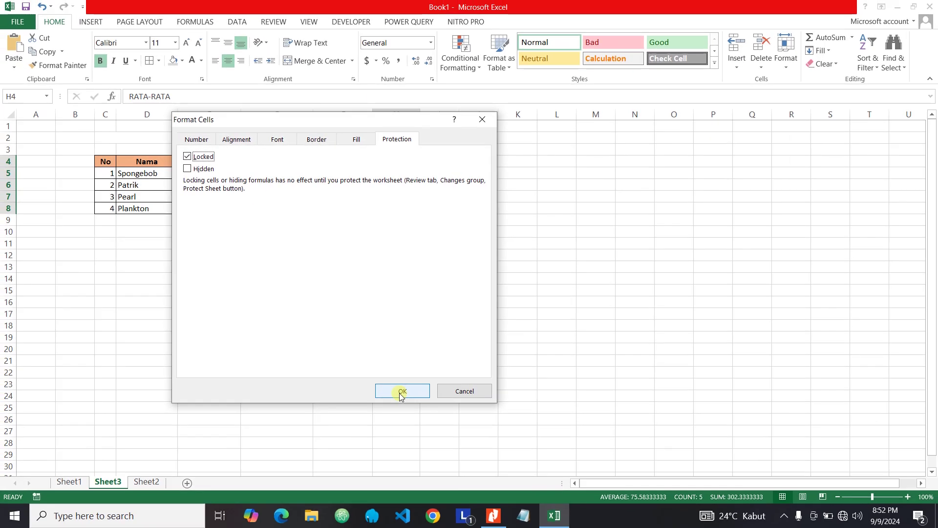
pyautogui.click(400, 393)
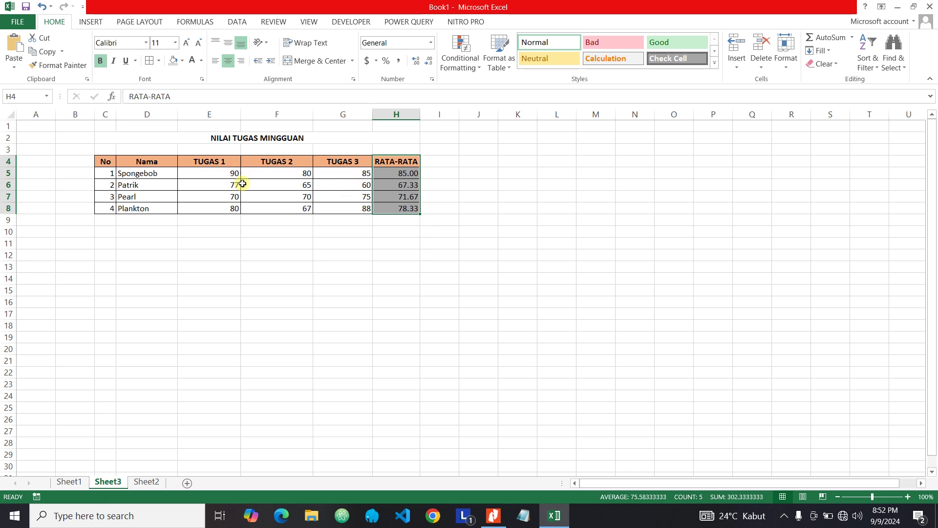
# - Click through the score and average cells in columns E to H without editing
pyautogui.click(270, 184)
pyautogui.click(315, 212)
pyautogui.click(335, 194)
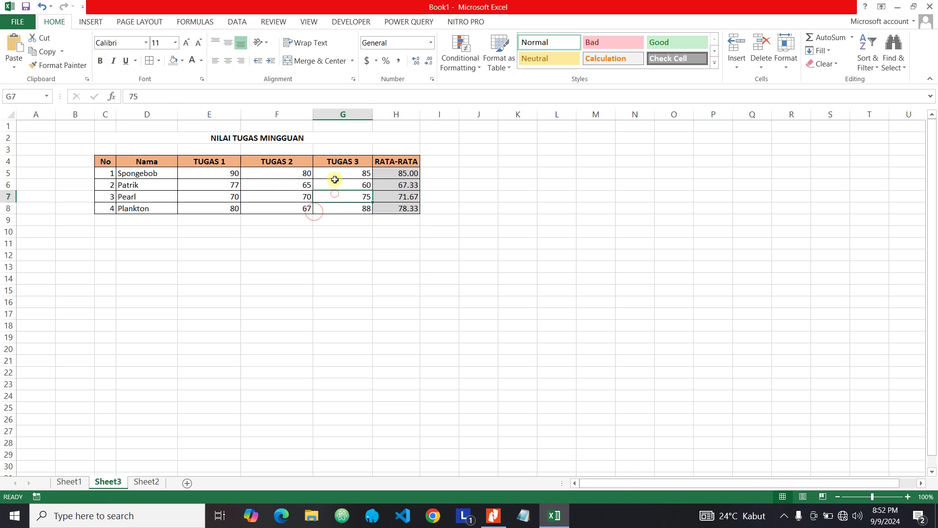
pyautogui.click(335, 180)
pyautogui.click(239, 177)
pyautogui.click(396, 183)
pyautogui.click(329, 195)
pyautogui.click(274, 181)
pyautogui.click(345, 184)
pyautogui.click(298, 185)
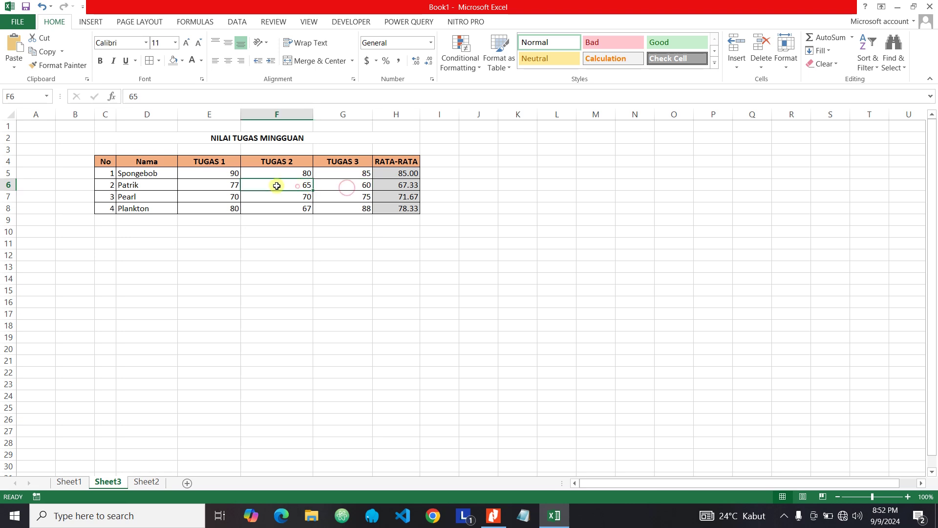
pyautogui.click(222, 185)
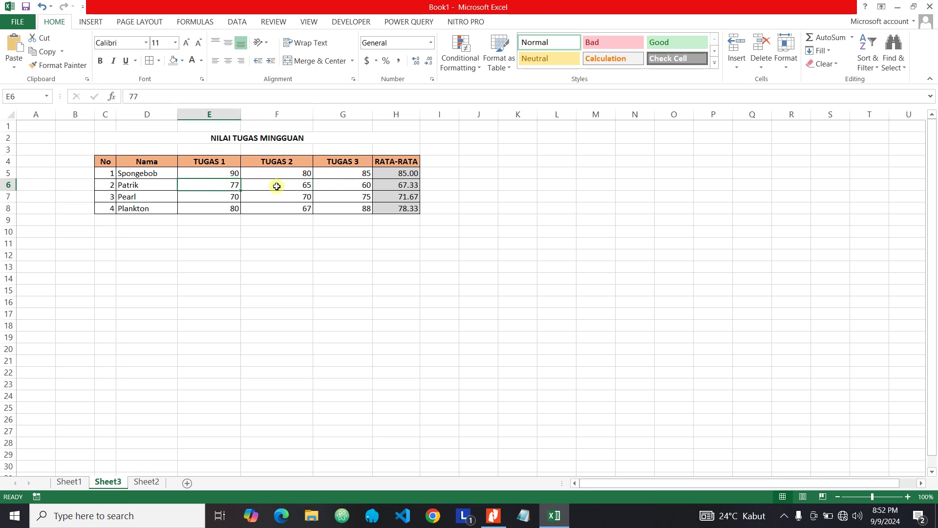
pyautogui.click(293, 188)
pyautogui.click(342, 186)
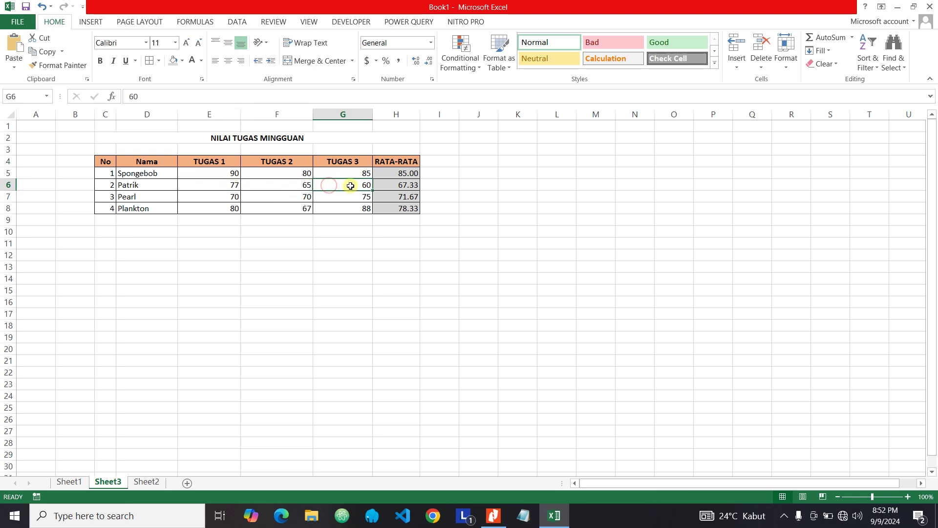
# - Inspect the G6 score and the H6 average formula, committing it unchanged
pyautogui.doubleClick(352, 186)
pyautogui.click(350, 209)
pyautogui.click(410, 184)
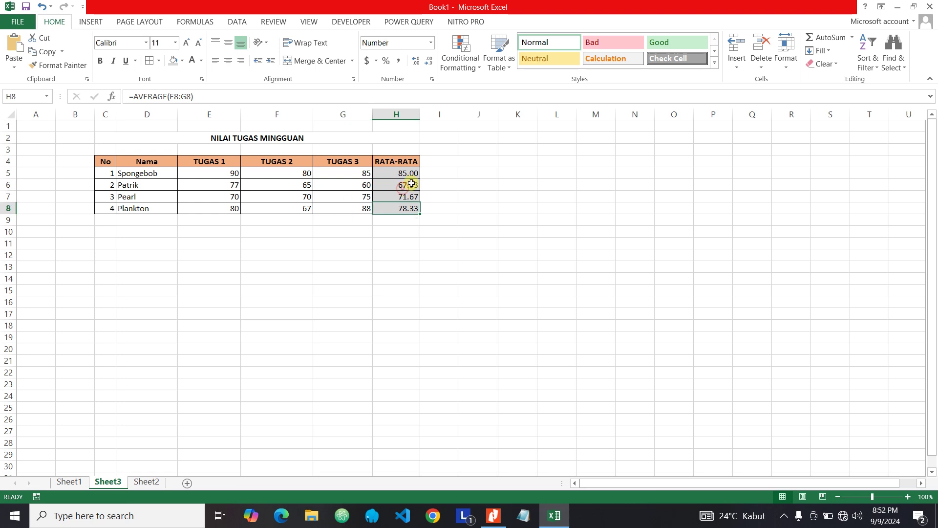
pyautogui.doubleClick(412, 184)
pyautogui.press('Return')
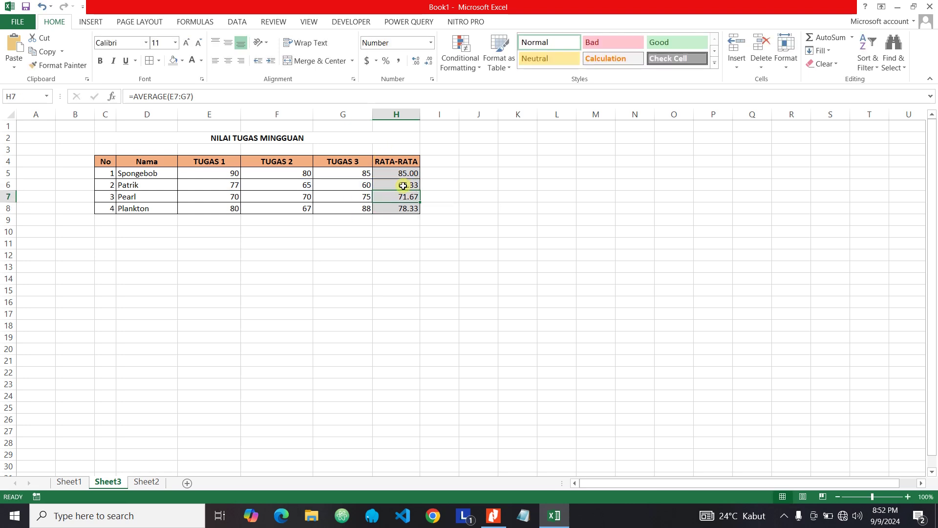
pyautogui.click(264, 22)
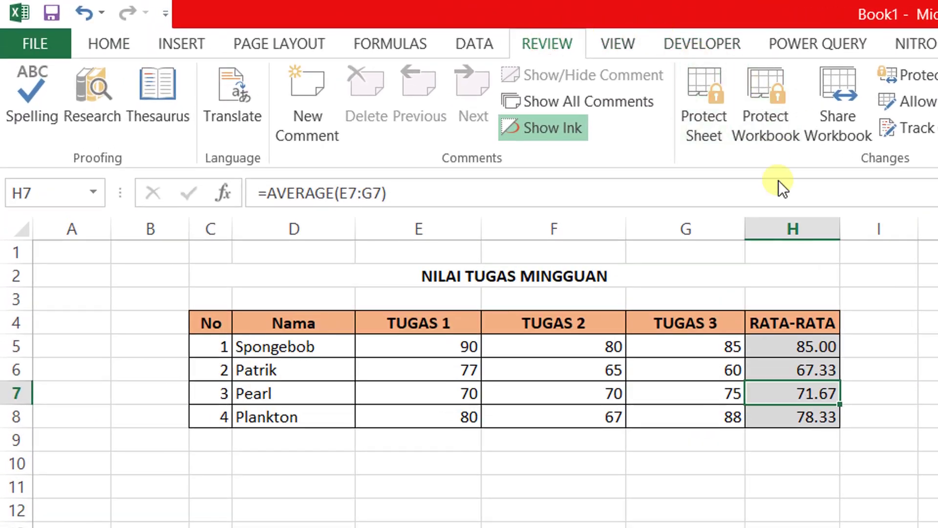
# - Apply Protect Sheet with a blank password and the default cell-selection permissions
pyautogui.click(705, 95)
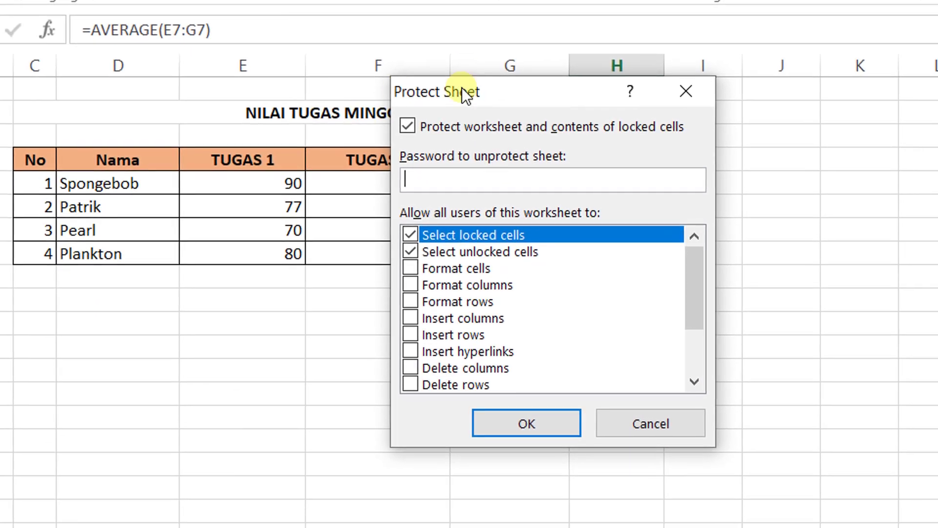
pyautogui.moveTo(485, 88); pyautogui.dragTo(430, 63)
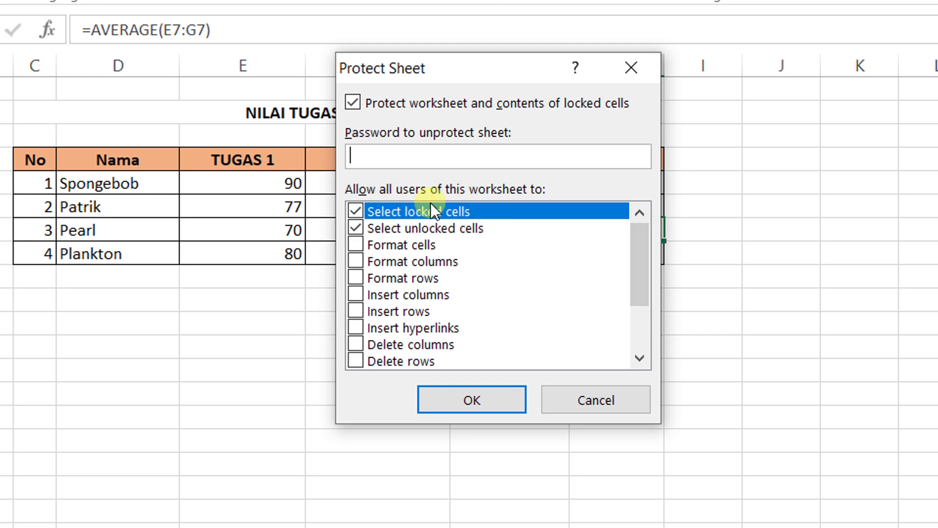
pyautogui.moveTo(646, 252)
pyautogui.mouseDown()
pyautogui.moveTo(642, 322)
pyautogui.moveTo(639, 249)
pyautogui.mouseUp()
pyautogui.scroll(-2, 410, 281)
pyautogui.scroll(2, 415, 286)
pyautogui.click(473, 401)
# - Try editing the locked H5 average and dismiss the protected-sheet warning
pyautogui.click(542, 230)
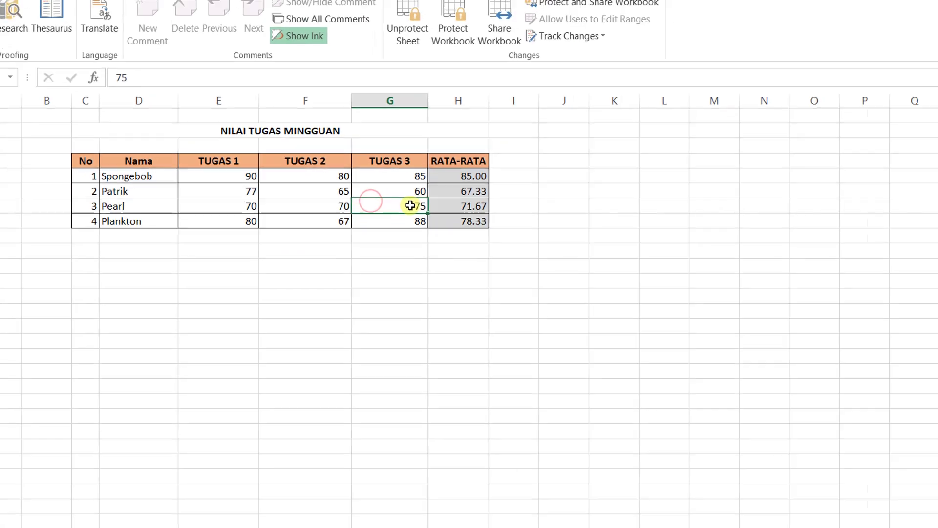
pyautogui.click(531, 207)
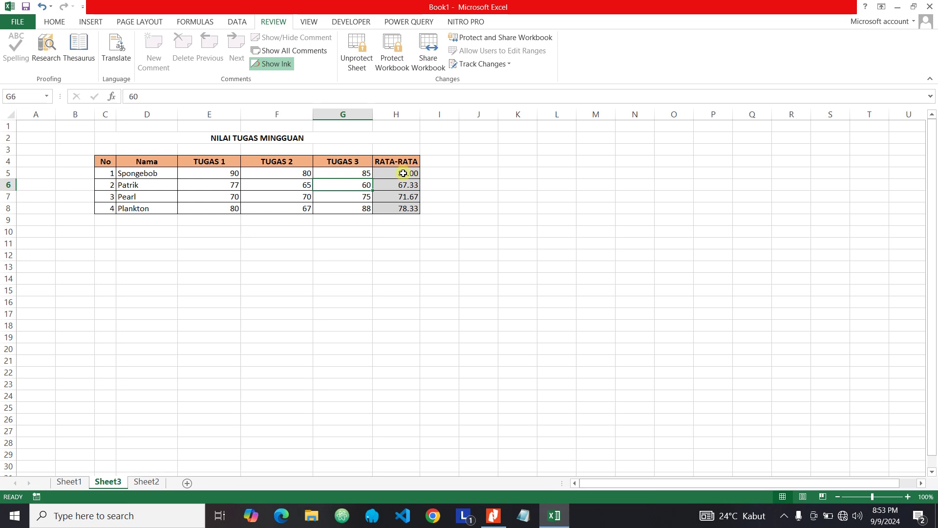
pyautogui.doubleClick(400, 173)
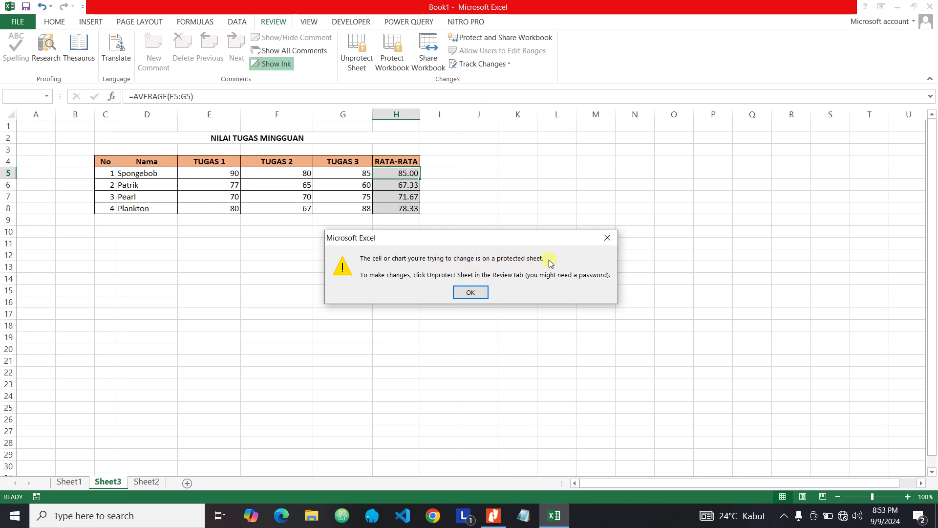
pyautogui.click(471, 292)
# - Change Spongebob's TUGAS 3 score in G5 to 80
pyautogui.click(349, 195)
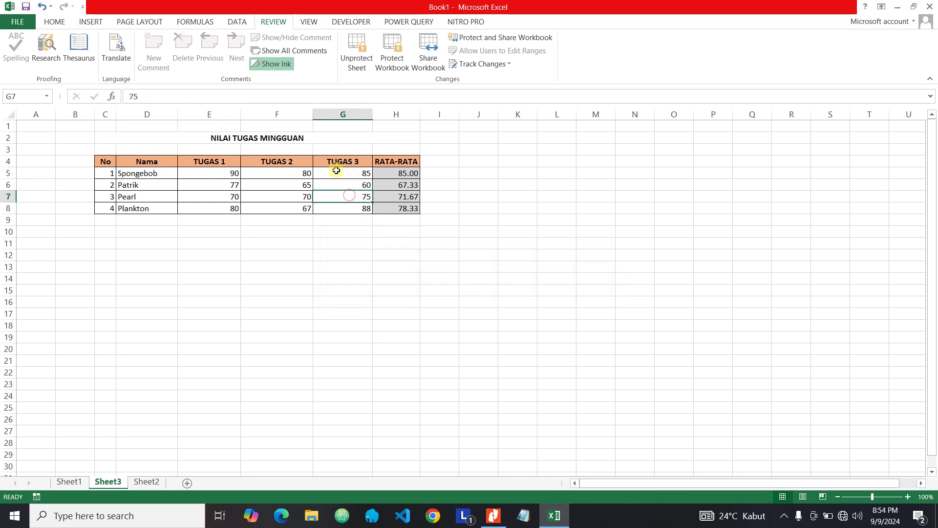
pyautogui.doubleClick(351, 175)
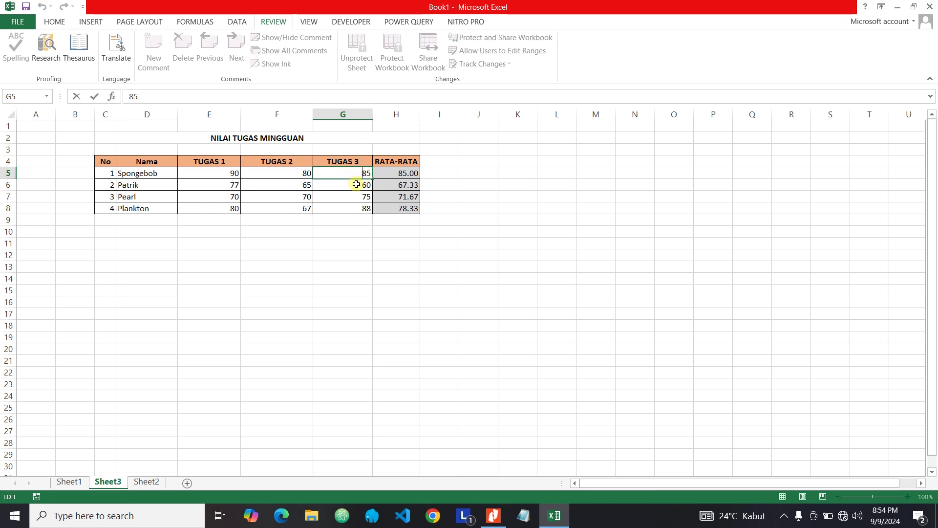
pyautogui.write('56')
pyautogui.press('Return')
# - Try editing the recalculated H5 average again, dismiss the warning, and reselect G5
pyautogui.click(401, 175)
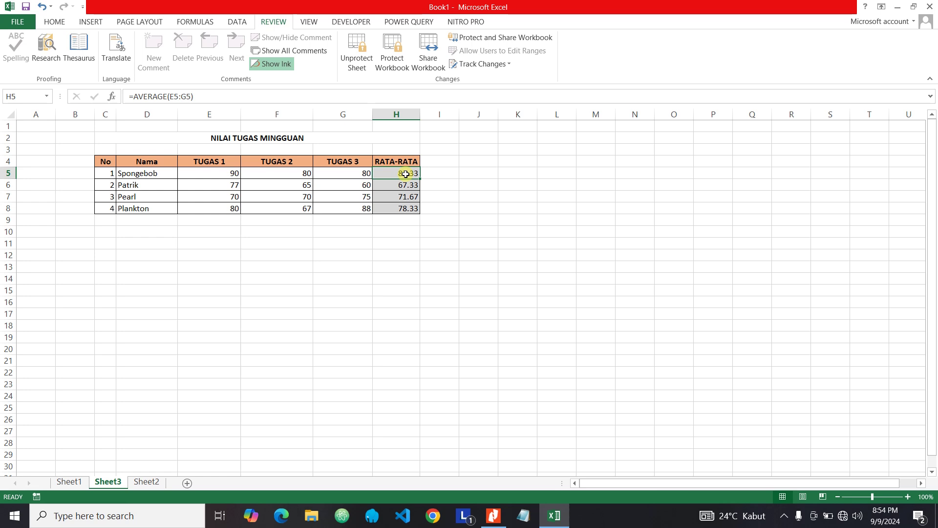
pyautogui.doubleClick(406, 174)
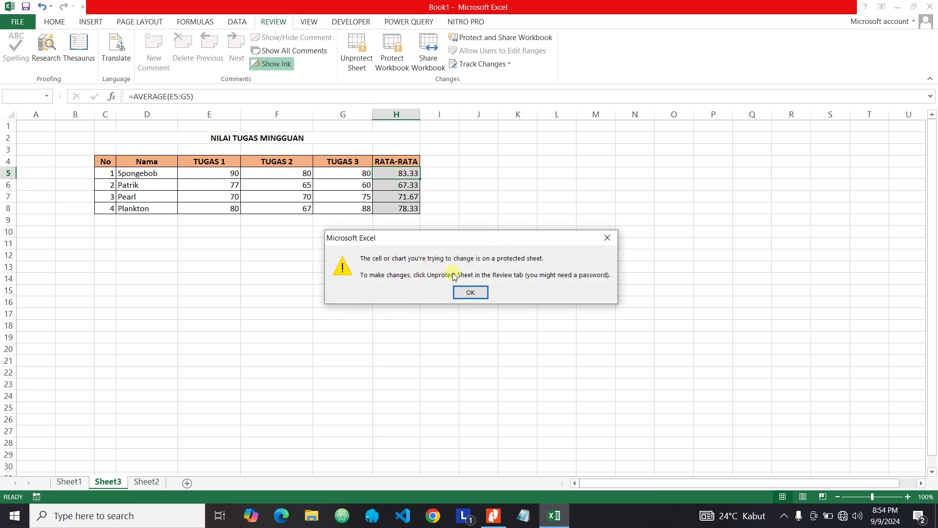
pyautogui.click(472, 292)
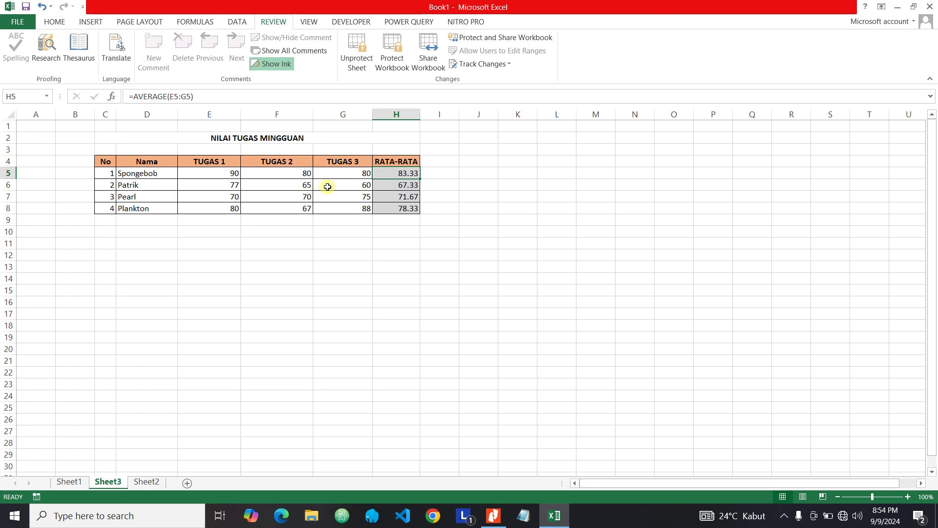
pyautogui.click(348, 186)
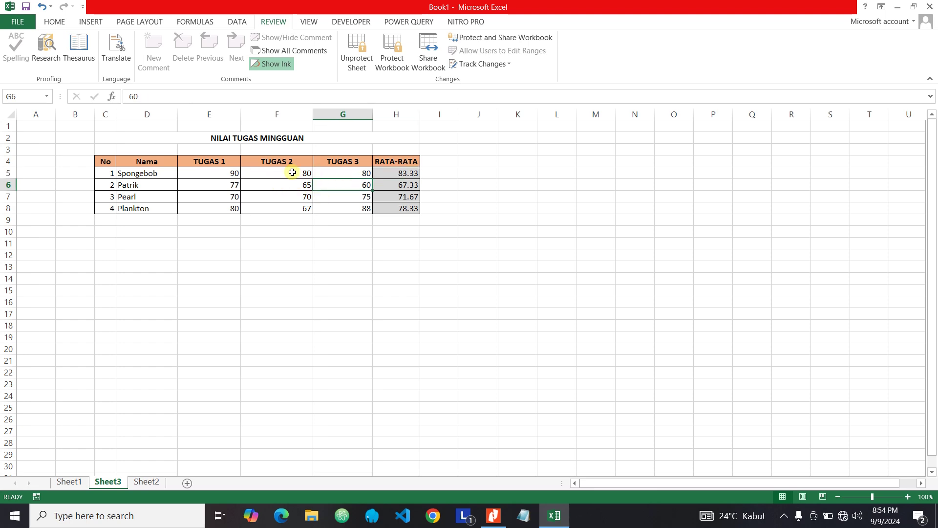
pyautogui.click(292, 173)
pyautogui.click(354, 175)
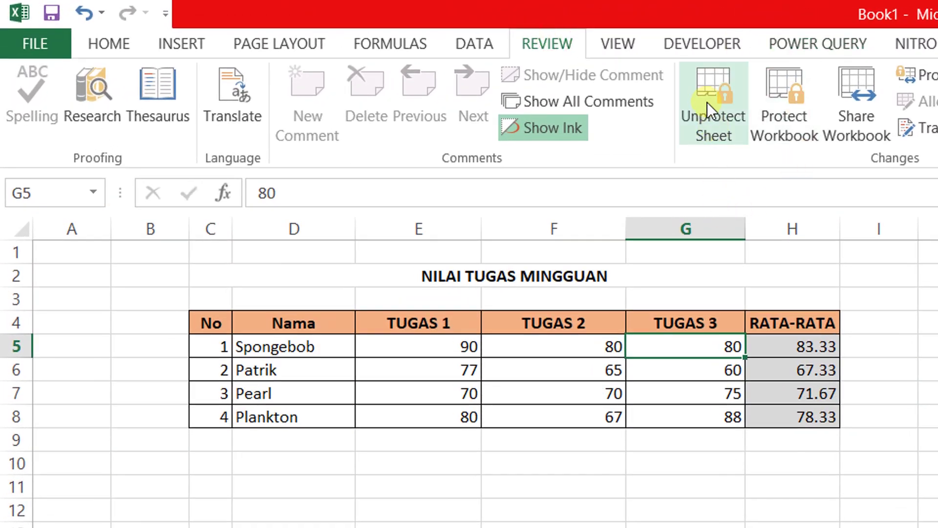
# - Unprotect Sheet3 and verify the H5 average formula can be opened for editing
pyautogui.click(706, 96)
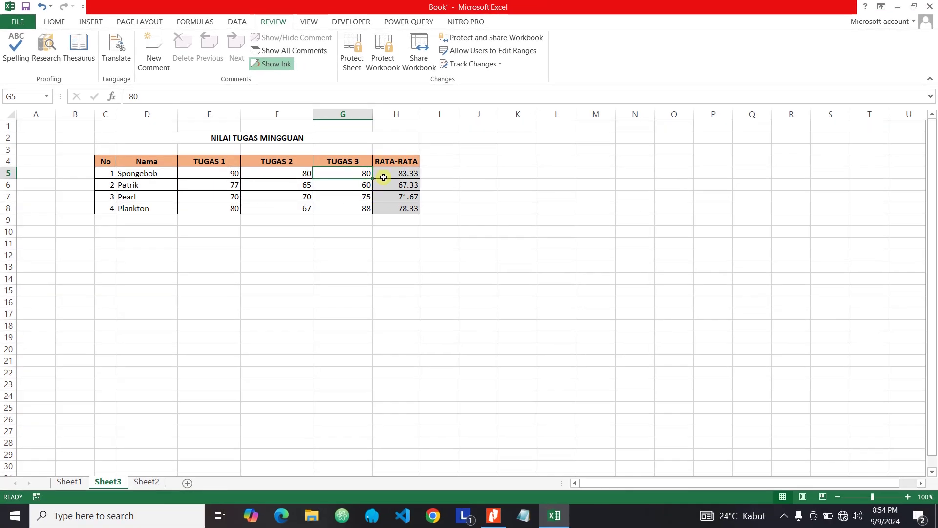
pyautogui.click(374, 184)
pyautogui.click(361, 184)
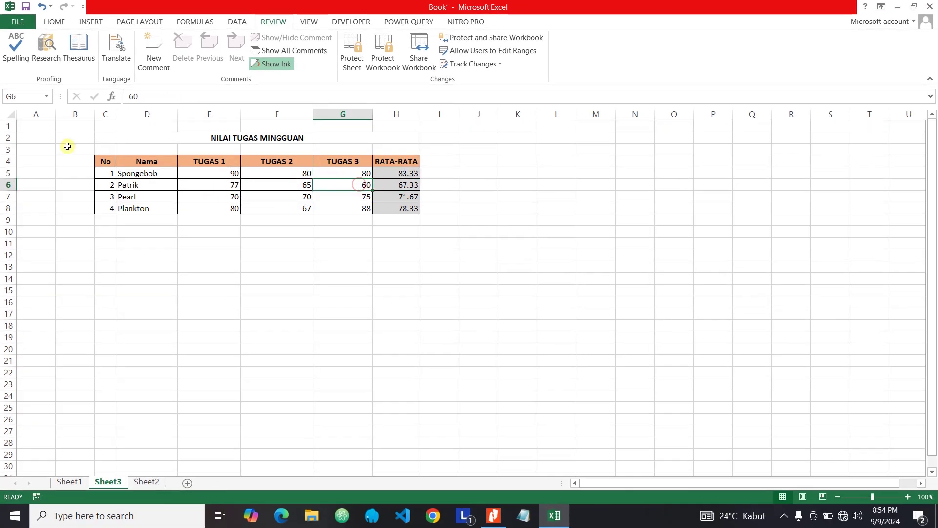
pyautogui.doubleClick(386, 175)
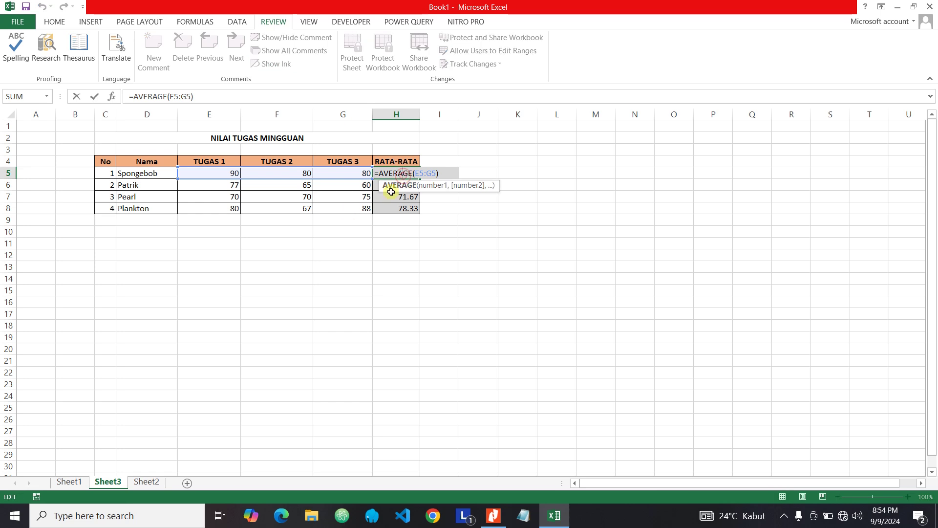
pyautogui.press('Return')
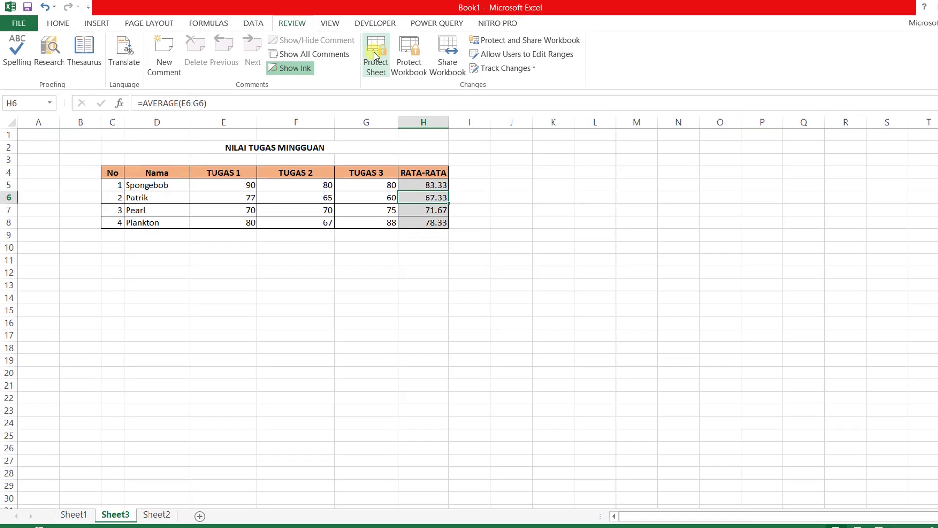
pyautogui.click(352, 49)
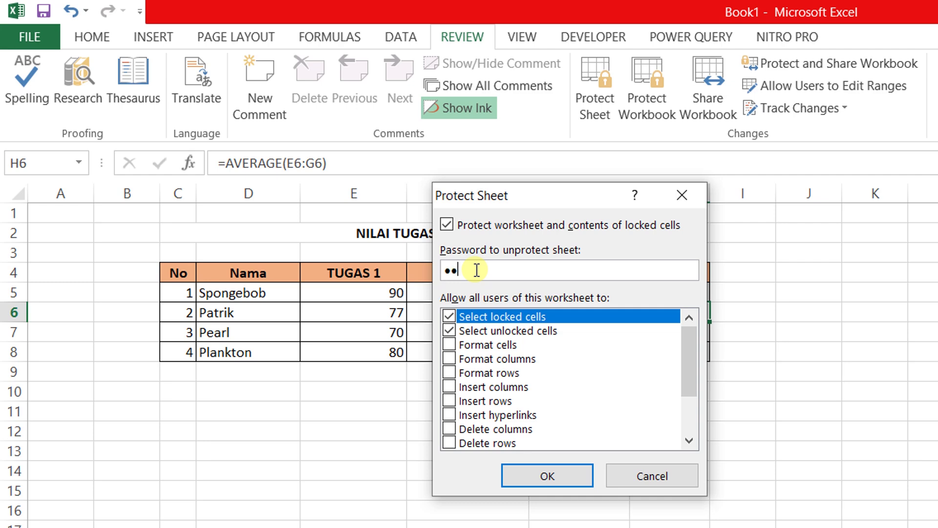
# - Protect the sheet with a password, re-entering it in Confirm Password
pyautogui.click(557, 477)
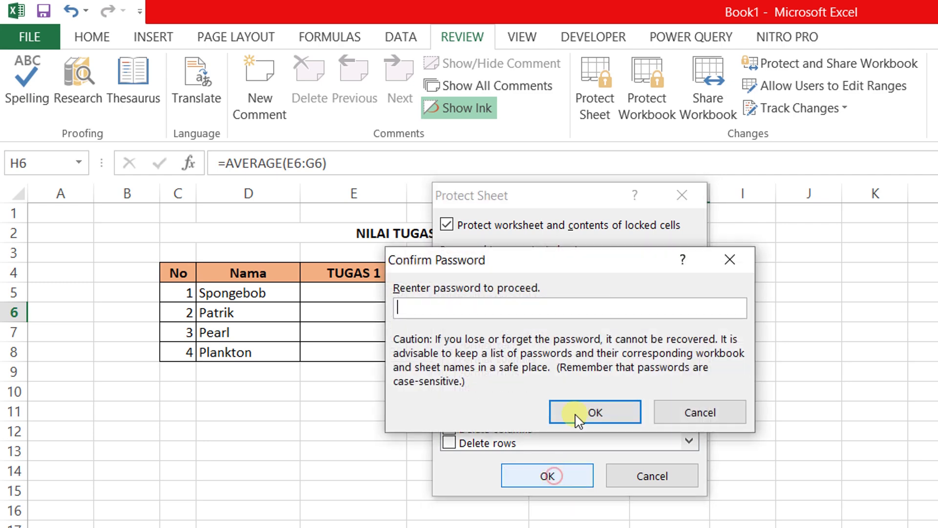
pyautogui.click(438, 308)
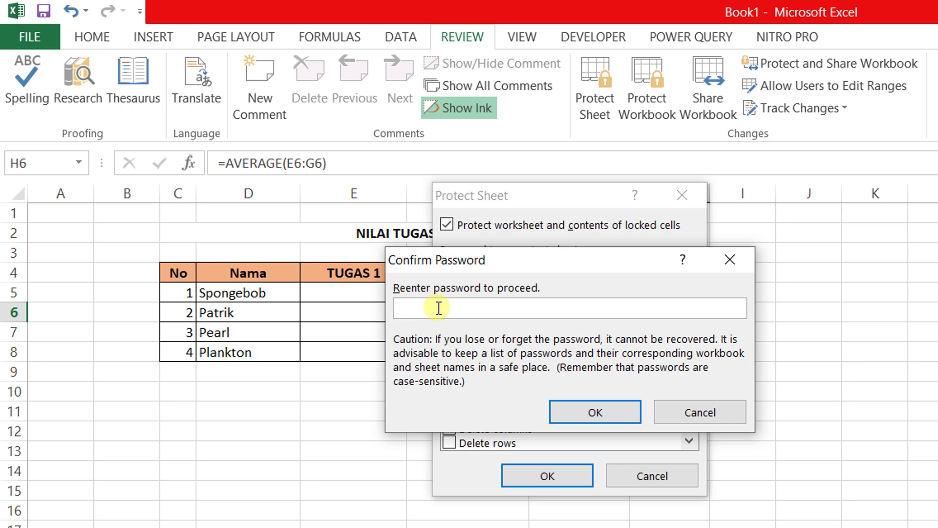
pyautogui.write('123')
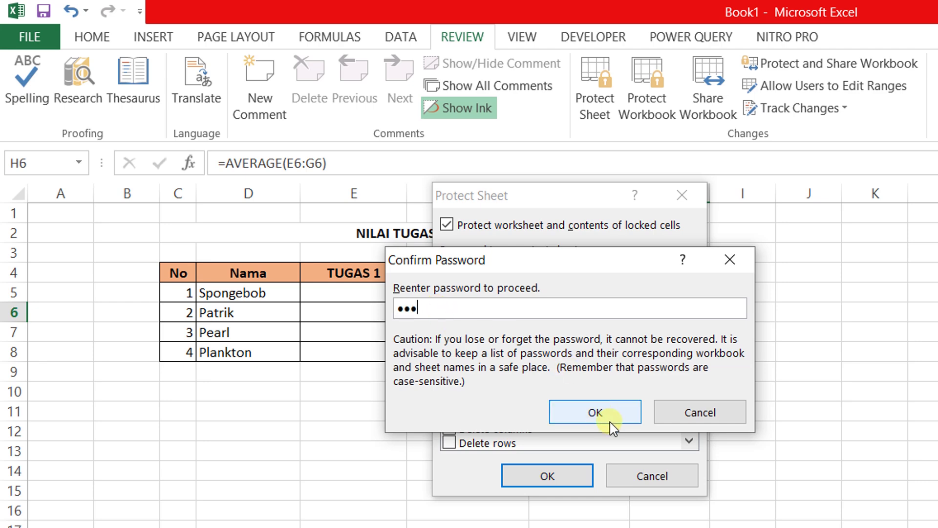
pyautogui.click(601, 413)
pyautogui.click(562, 292)
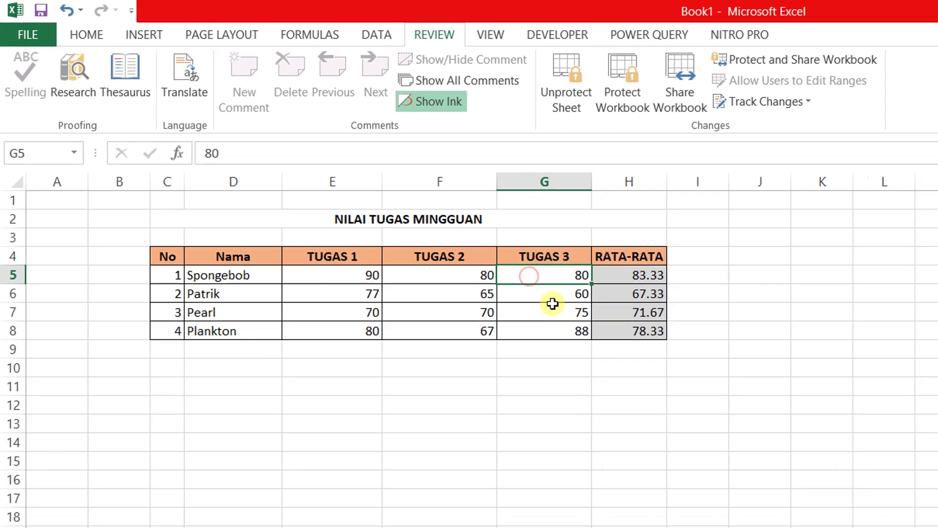
pyautogui.click(567, 332)
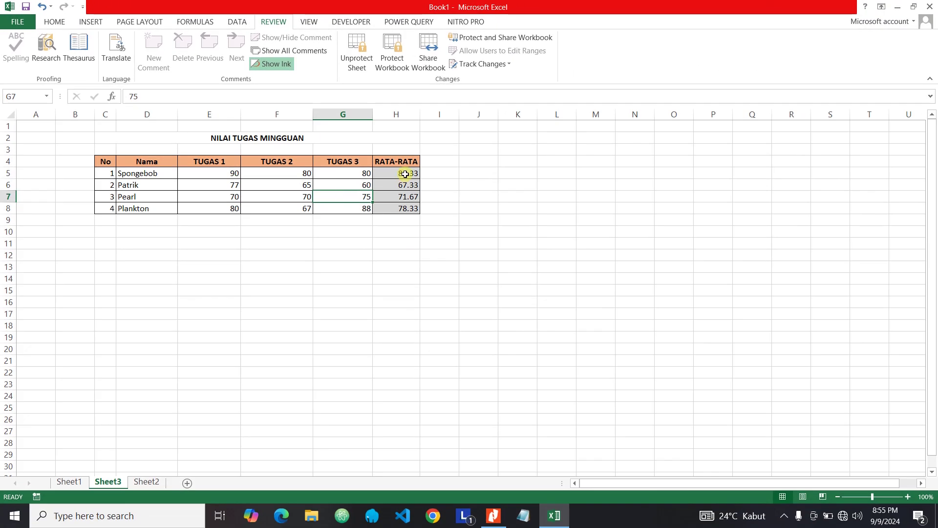
# - Confirm the H5 and H6 averages reject edits, then start Unprotect Sheet on Sheet3
pyautogui.doubleClick(405, 174)
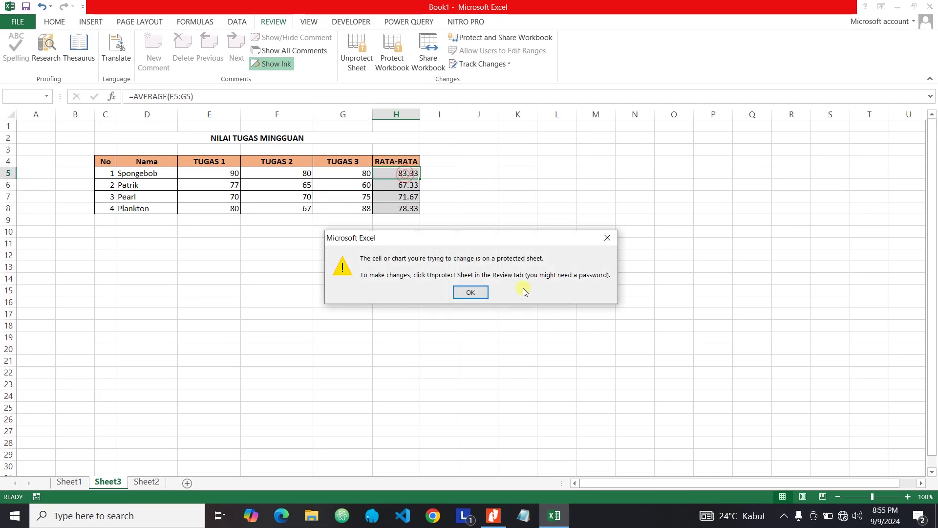
pyautogui.click(483, 291)
pyautogui.doubleClick(402, 184)
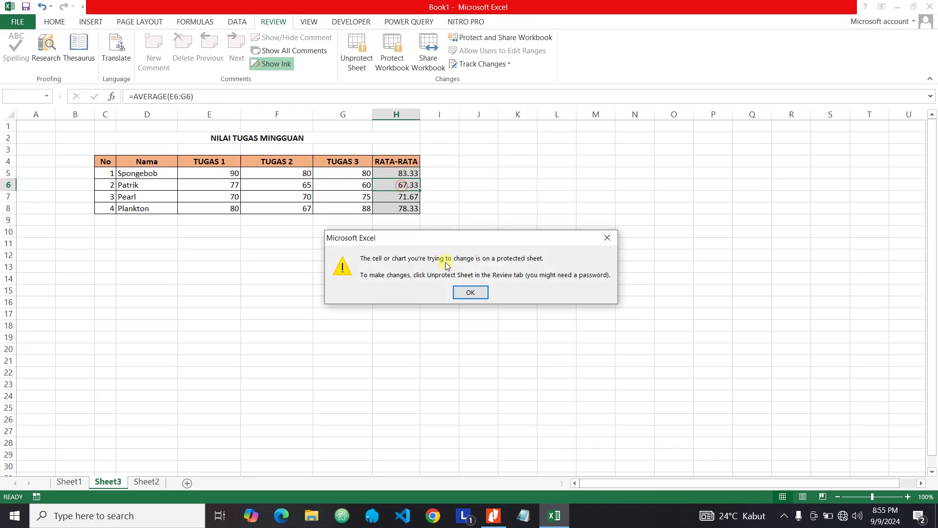
pyautogui.click(470, 295)
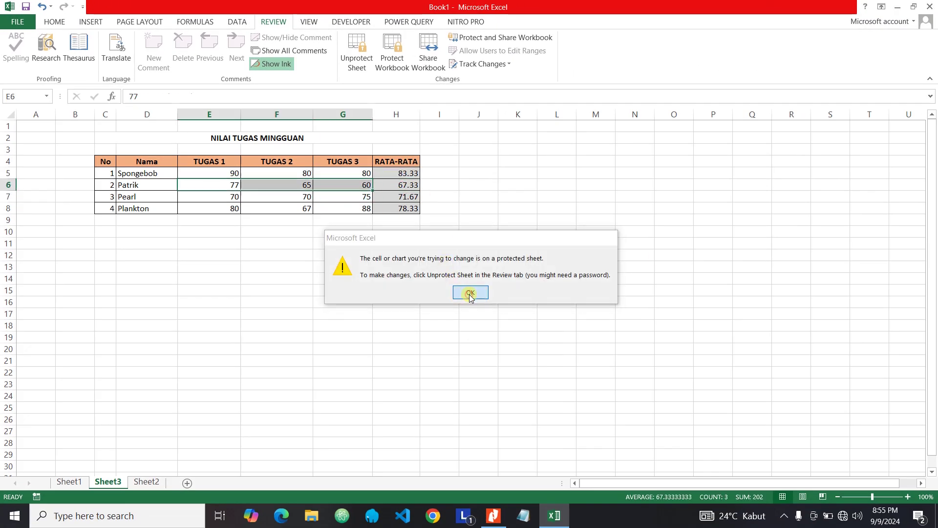
pyautogui.click(356, 175)
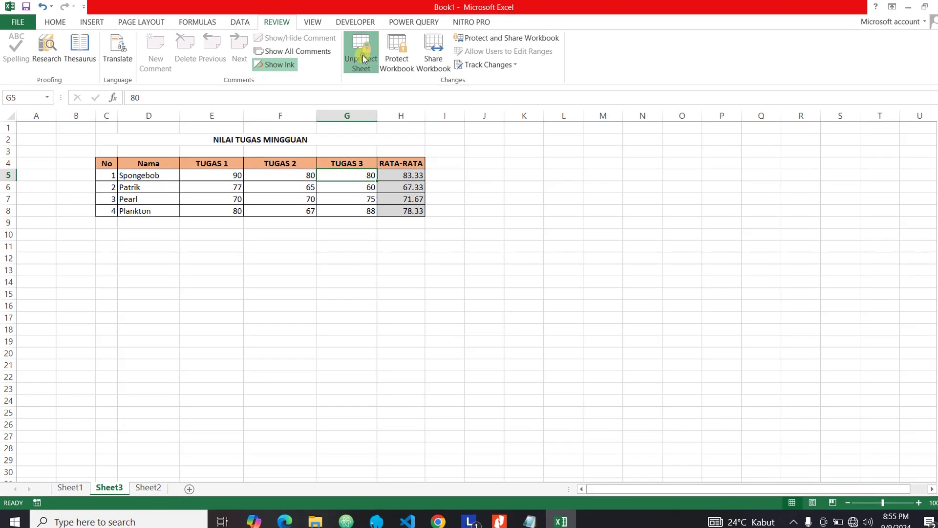
pyautogui.click(359, 53)
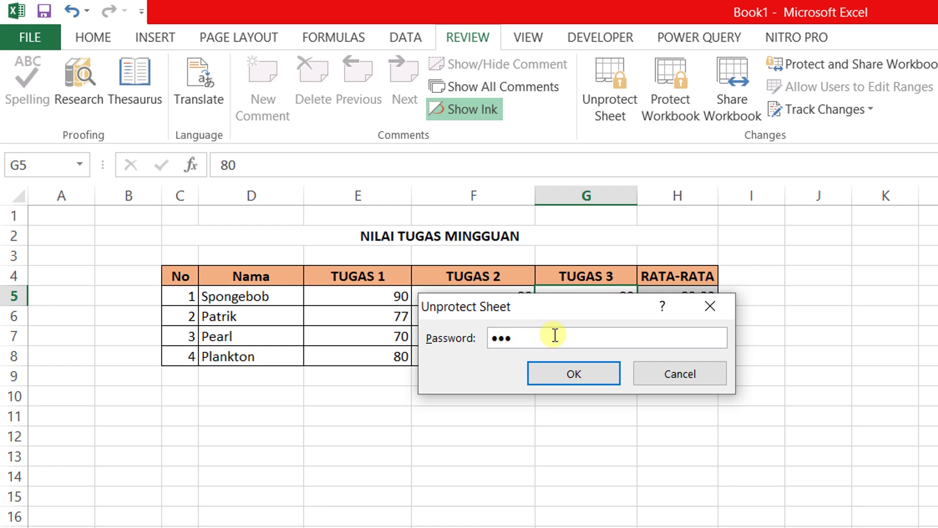
# - Submit the password to unprotect Sheet3, then check cells H6, H5, G5, G7 and G6
pyautogui.click(571, 376)
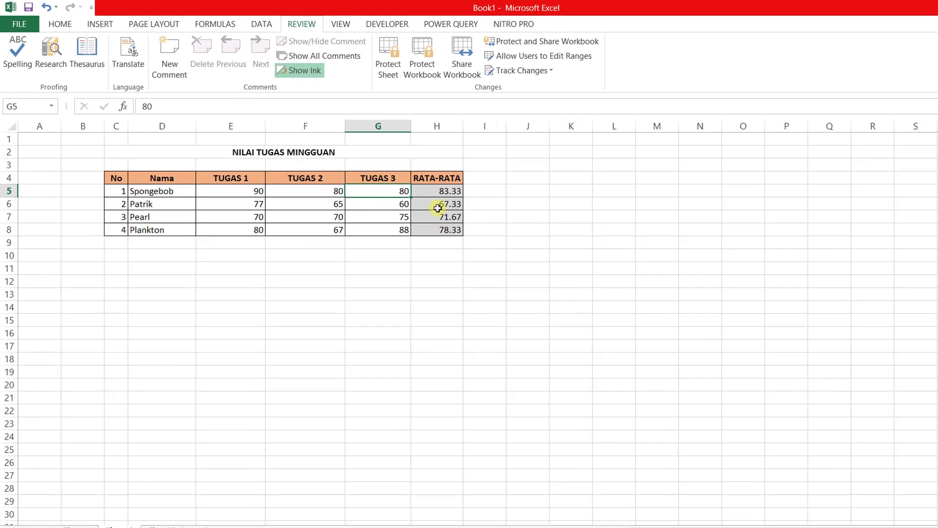
pyautogui.click(682, 303)
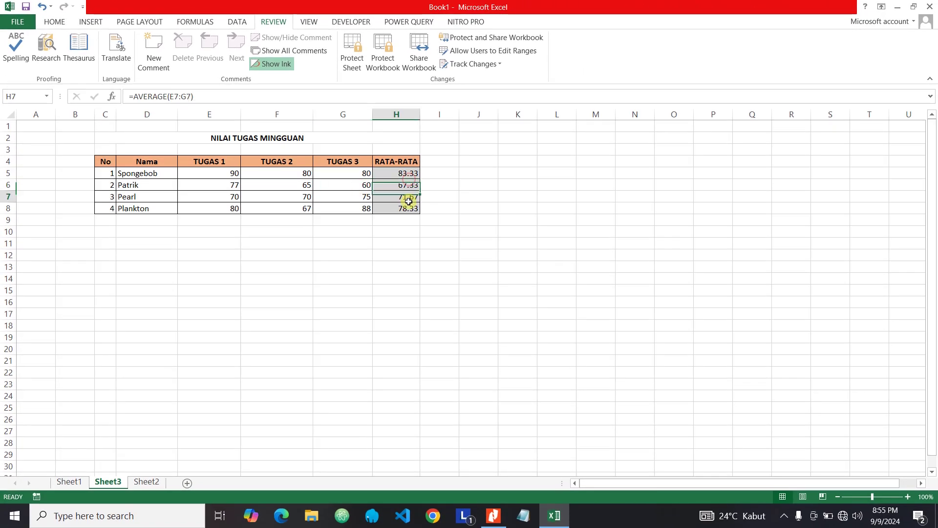
pyautogui.click(403, 173)
pyautogui.click(332, 171)
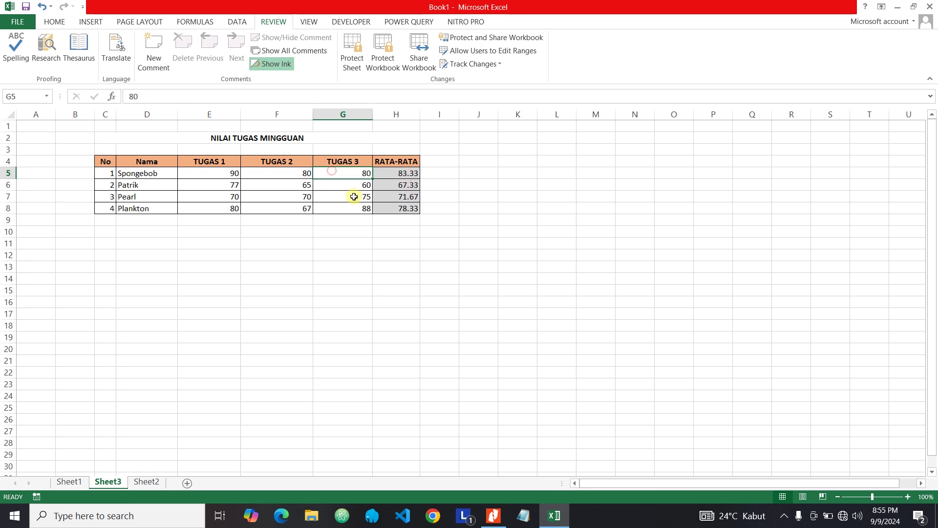
pyautogui.click(354, 197)
pyautogui.click(352, 181)
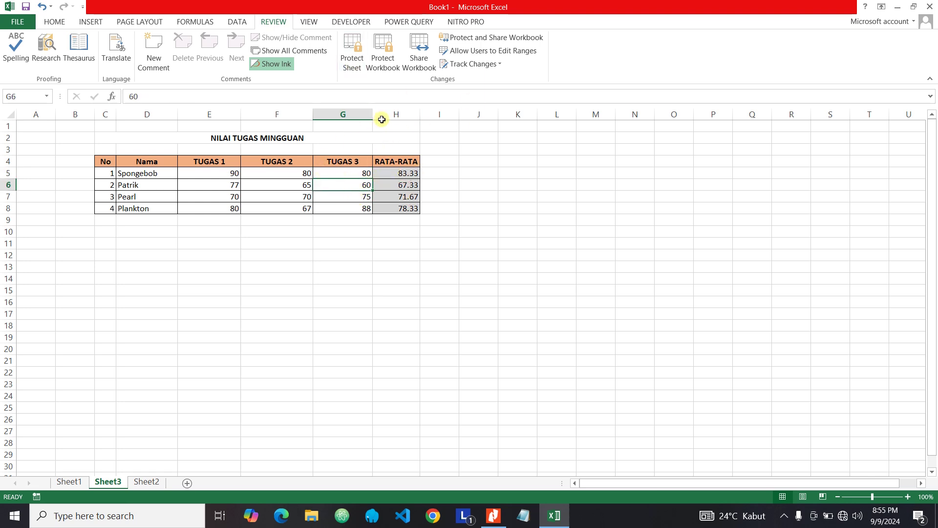
# - Protect Sheet3 without a password, with Insert columns added to the allowed actions
pyautogui.click(352, 62)
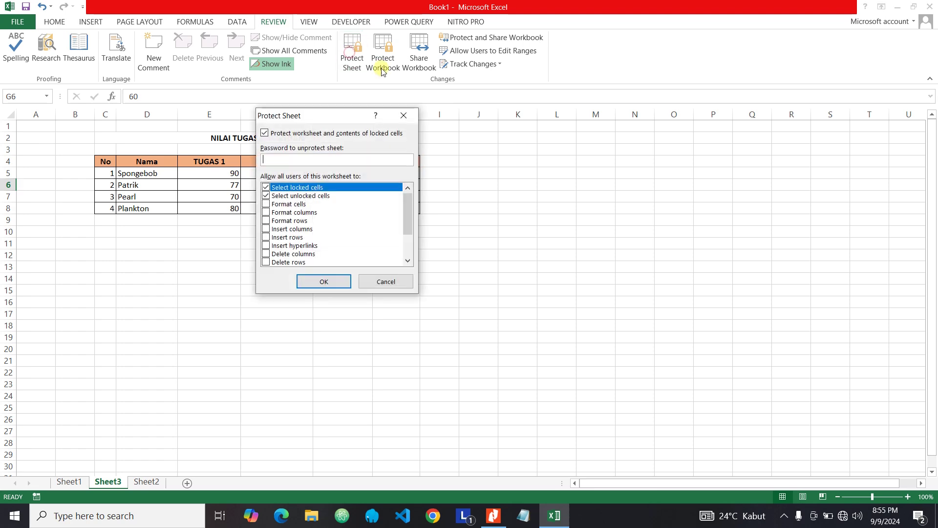
pyautogui.moveTo(407, 201); pyautogui.dragTo(418, 233)
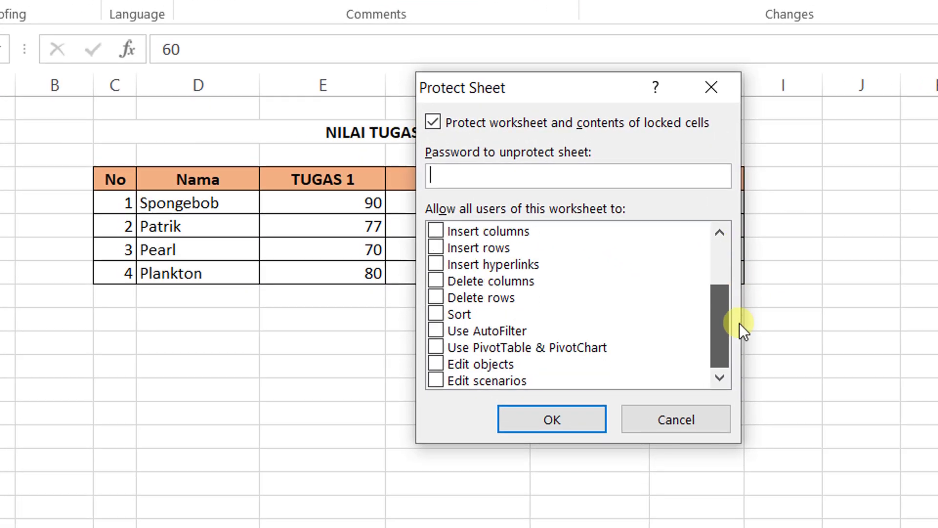
pyautogui.moveTo(740, 323); pyautogui.dragTo(532, 282)
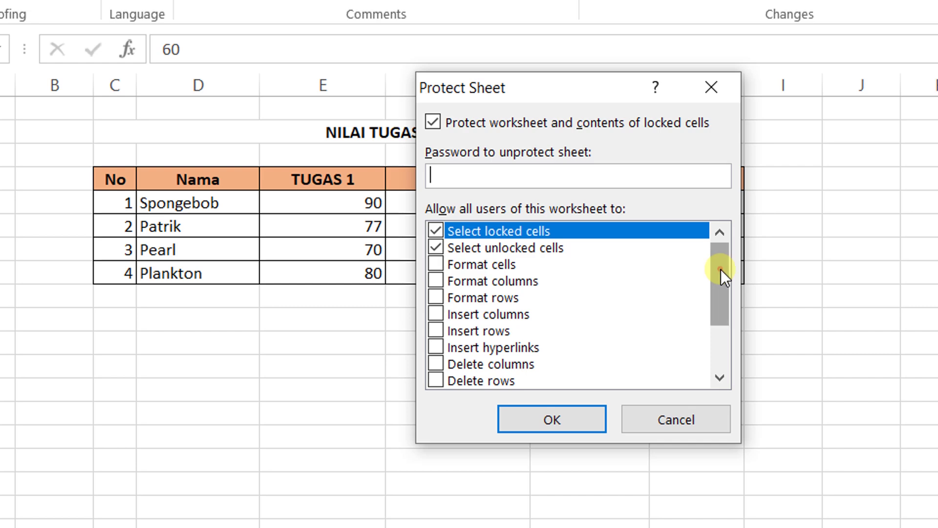
pyautogui.moveTo(722, 272)
pyautogui.mouseDown()
pyautogui.moveTo(712, 299)
pyautogui.moveTo(714, 268)
pyautogui.mouseUp()
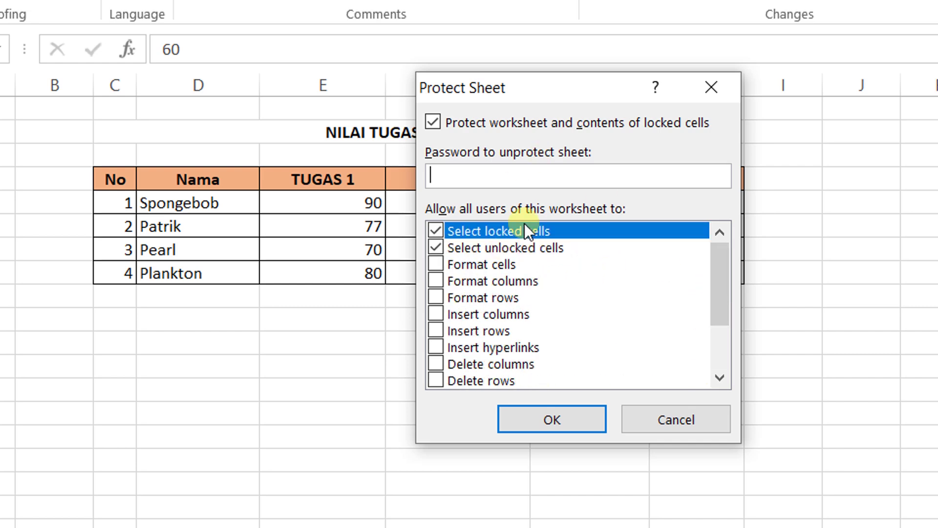
pyautogui.click(437, 315)
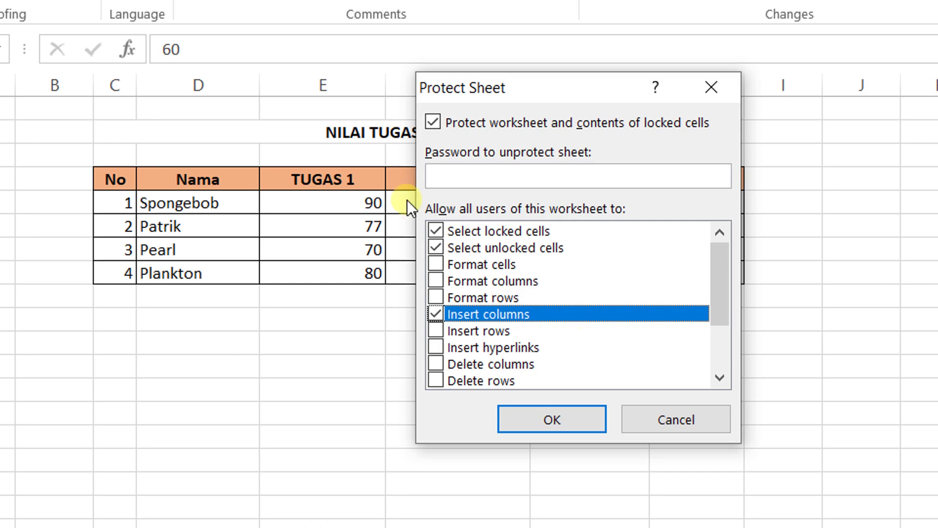
pyautogui.click(572, 428)
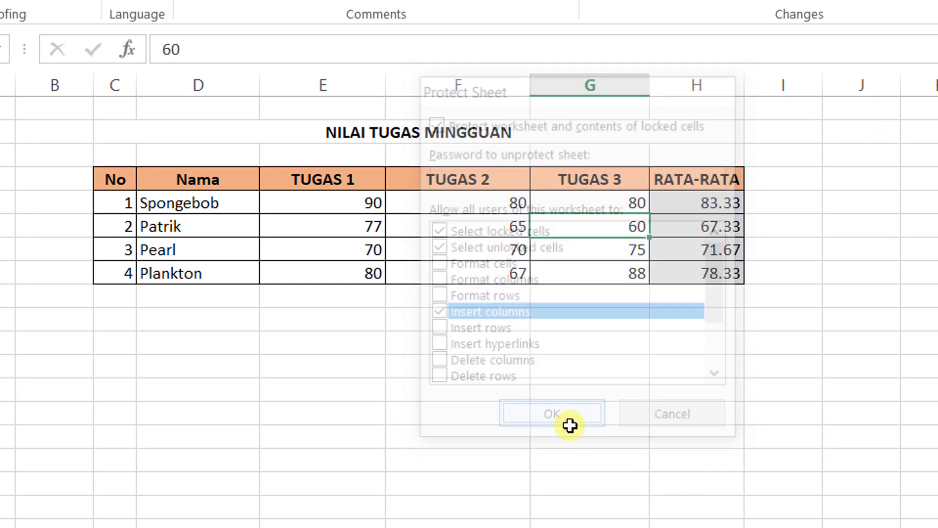
pyautogui.click(690, 318)
# - Check that row 11's Insert option is unavailable on the protected sheet
pyautogui.click(515, 322)
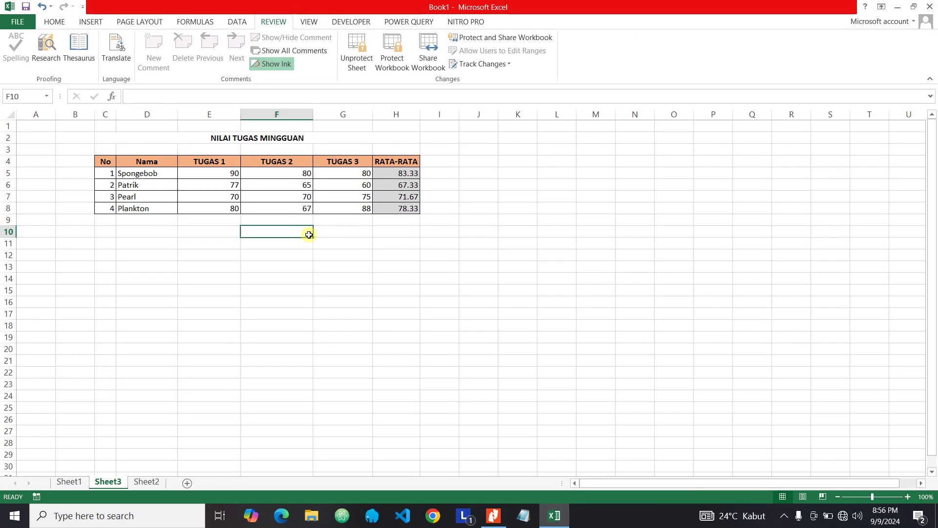
pyautogui.click(280, 221)
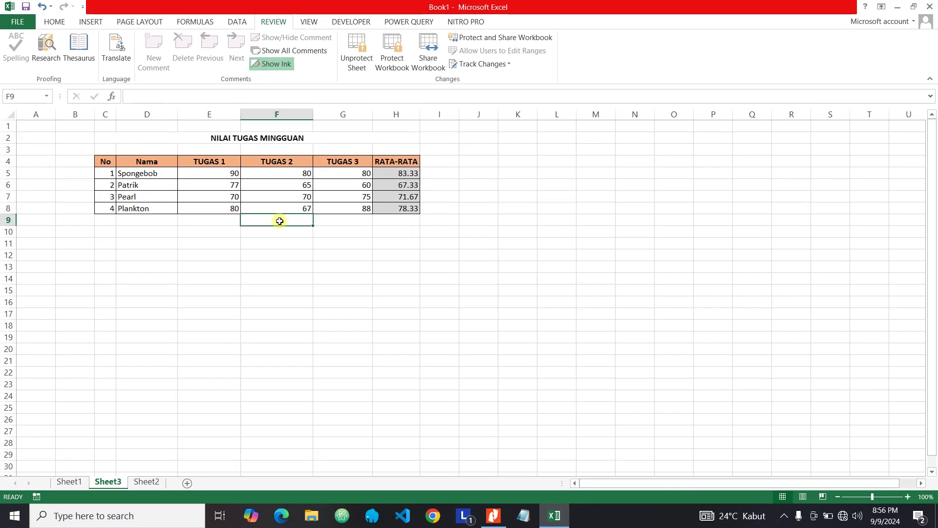
pyautogui.click(7, 243)
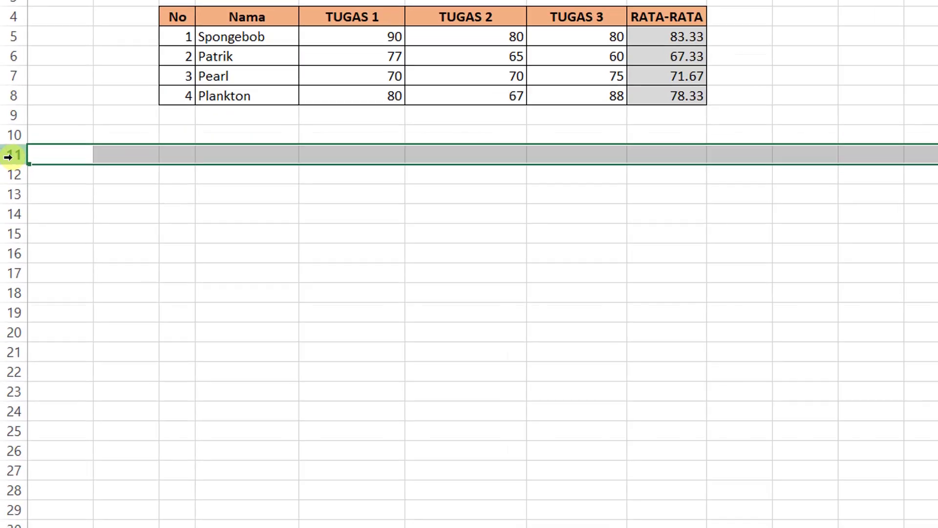
pyautogui.rightClick(8, 239)
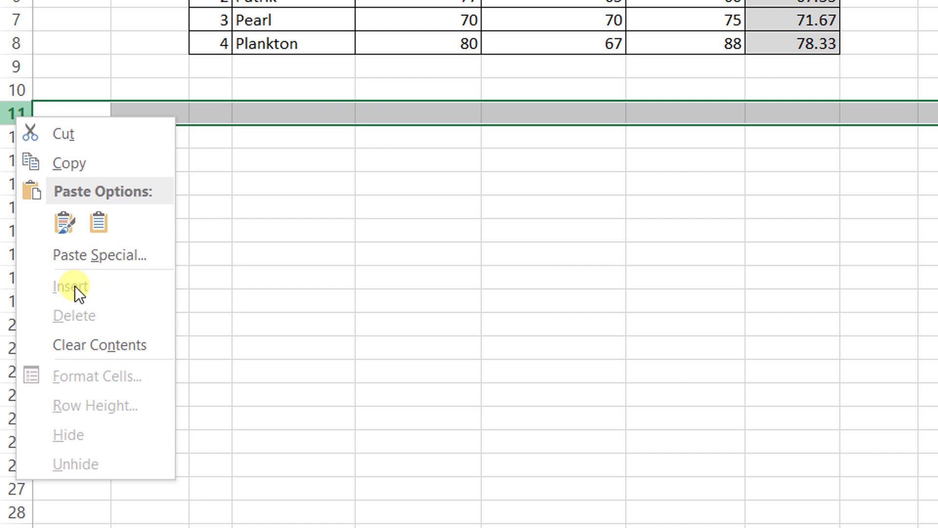
pyautogui.click(409, 116)
pyautogui.click(208, 113)
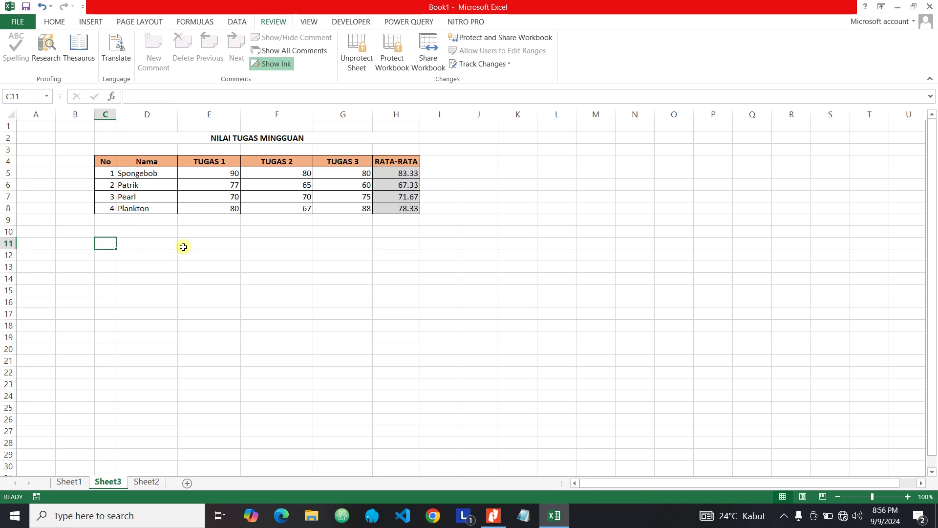
# - Insert a blank column at K via the column header's menu
pyautogui.click(442, 232)
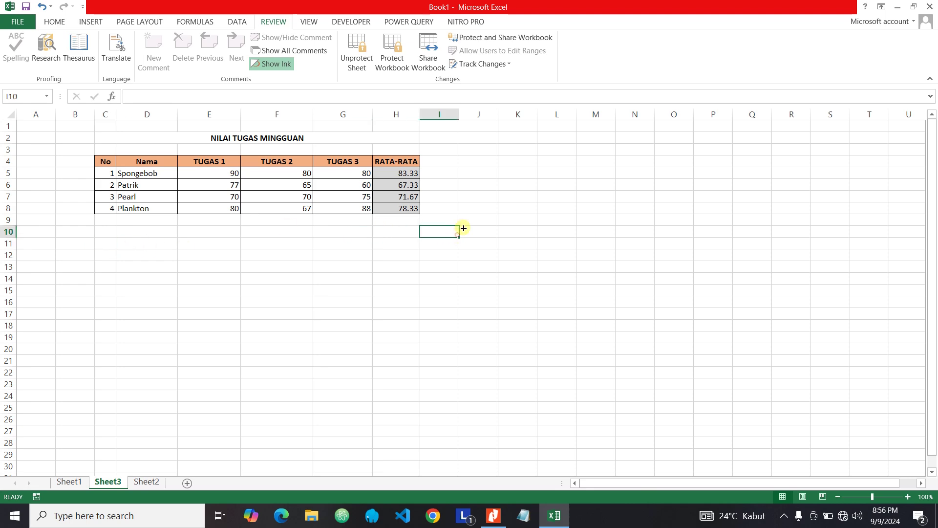
pyautogui.click(513, 115)
pyautogui.rightClick(512, 114)
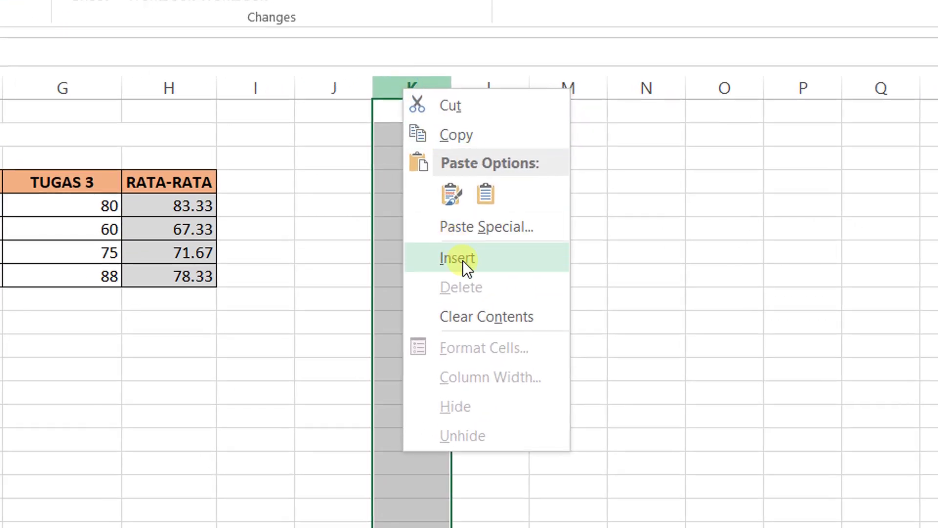
pyautogui.click(460, 258)
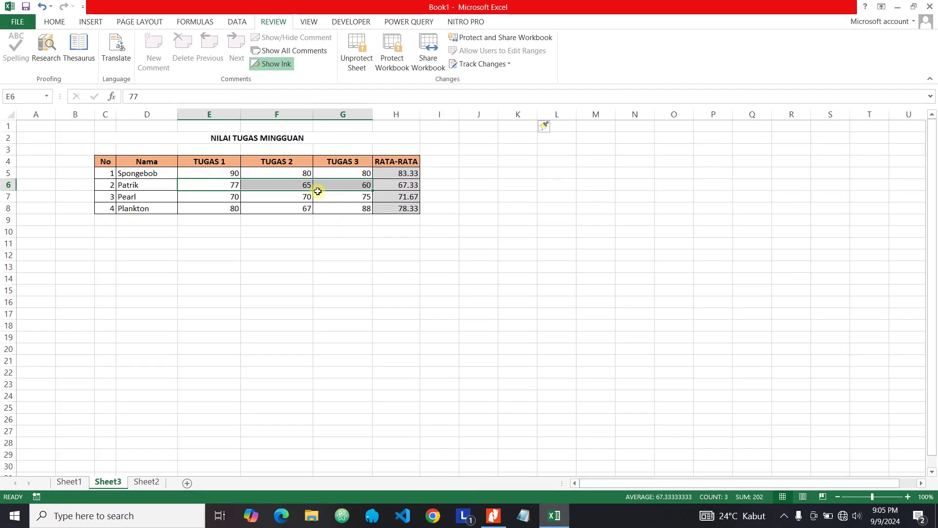
# - Select the Nama cells D4:D8 and unprotect Sheet3 from the Review tab
pyautogui.click(315, 197)
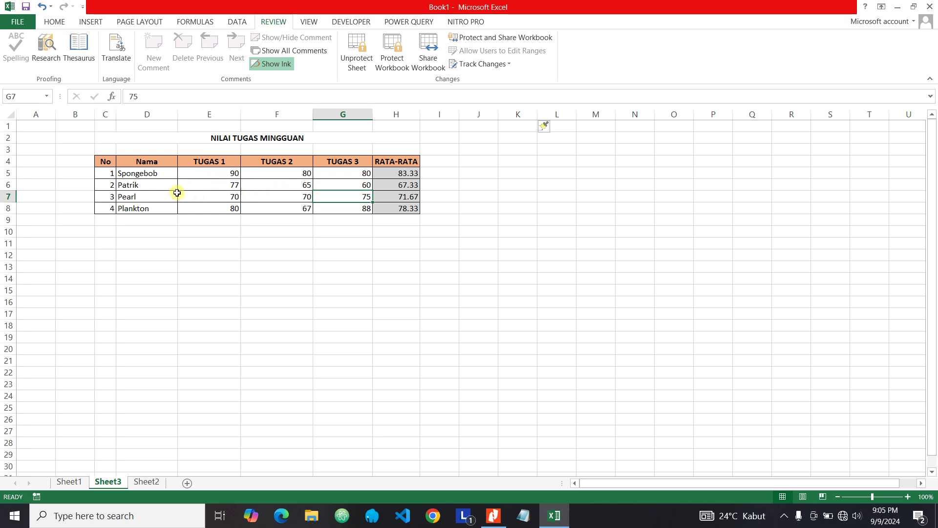
pyautogui.moveTo(142, 162); pyautogui.dragTo(151, 207)
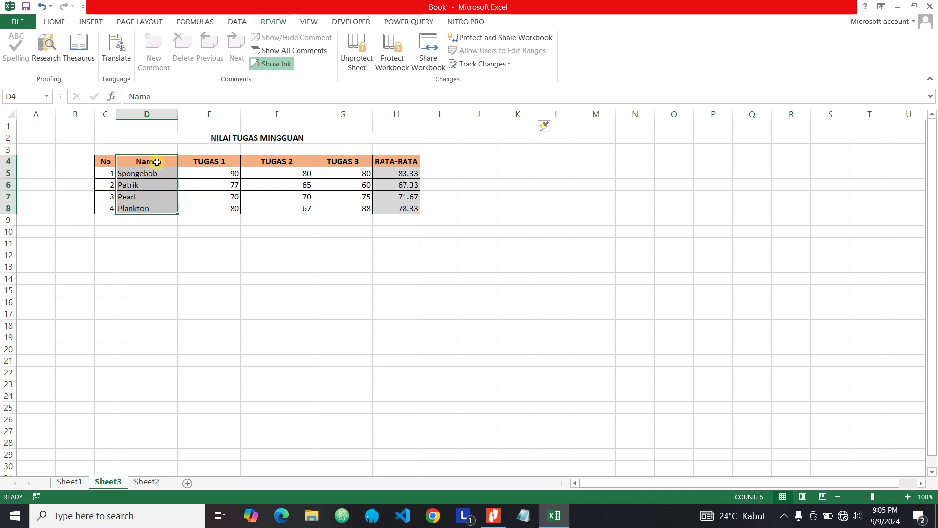
pyautogui.moveTo(156, 162); pyautogui.dragTo(157, 208)
pyautogui.click(147, 162)
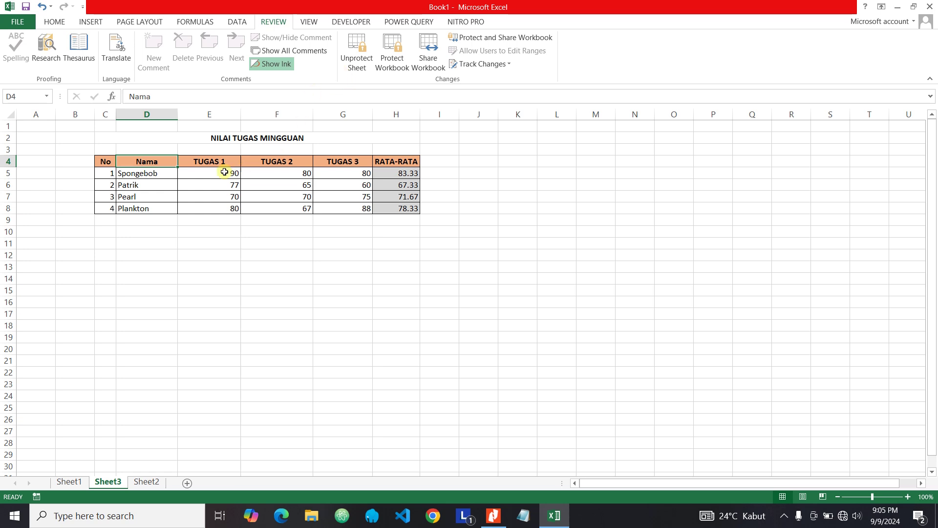
pyautogui.click(275, 25)
pyautogui.click(357, 56)
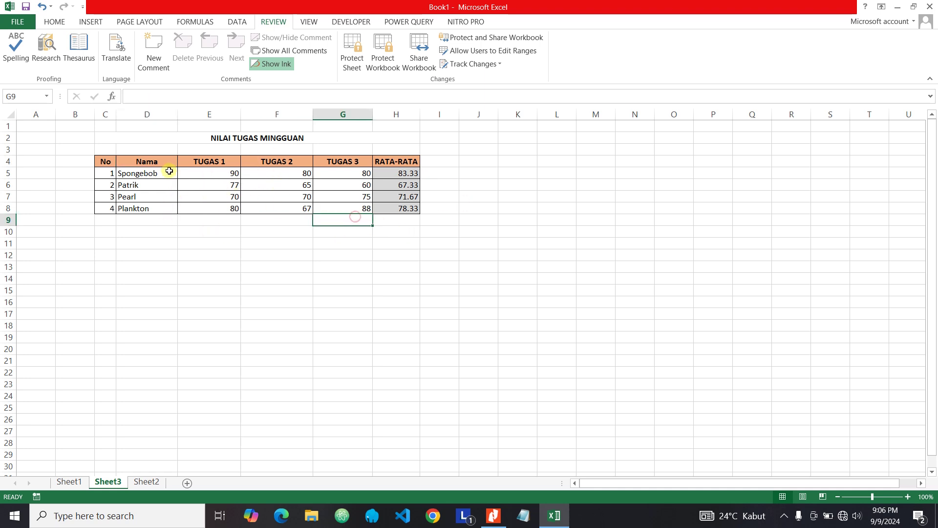
# - Tick Locked for Nama cells D4:D8 in Format Cells' Protection tab
pyautogui.moveTo(143, 159); pyautogui.dragTo(149, 211)
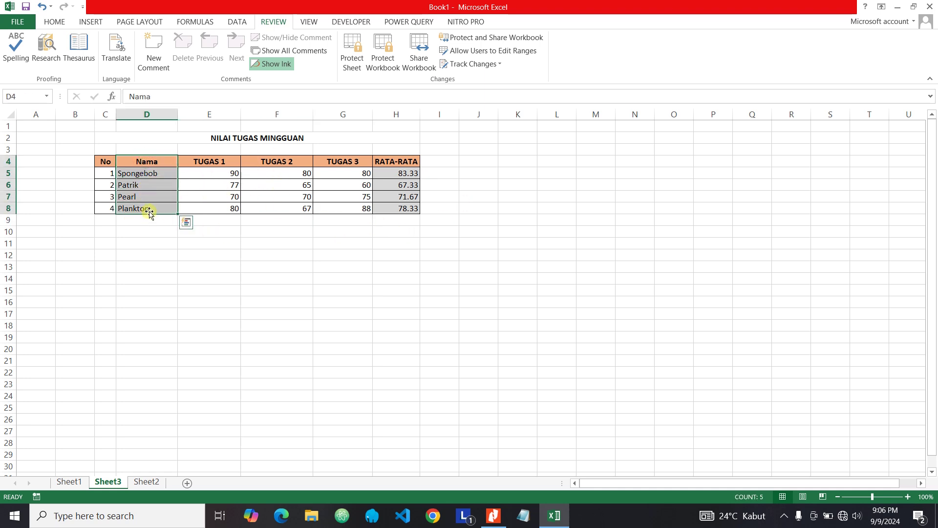
pyautogui.rightClick(145, 190)
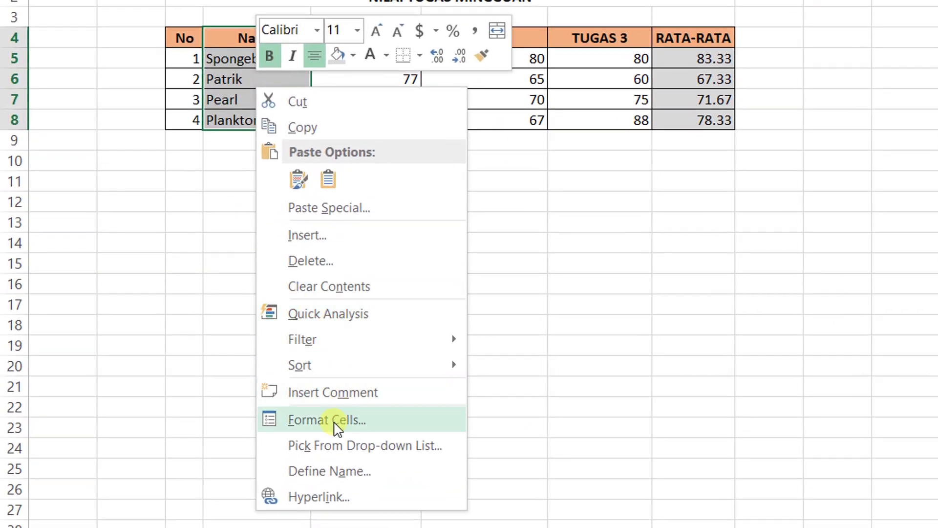
pyautogui.click(337, 421)
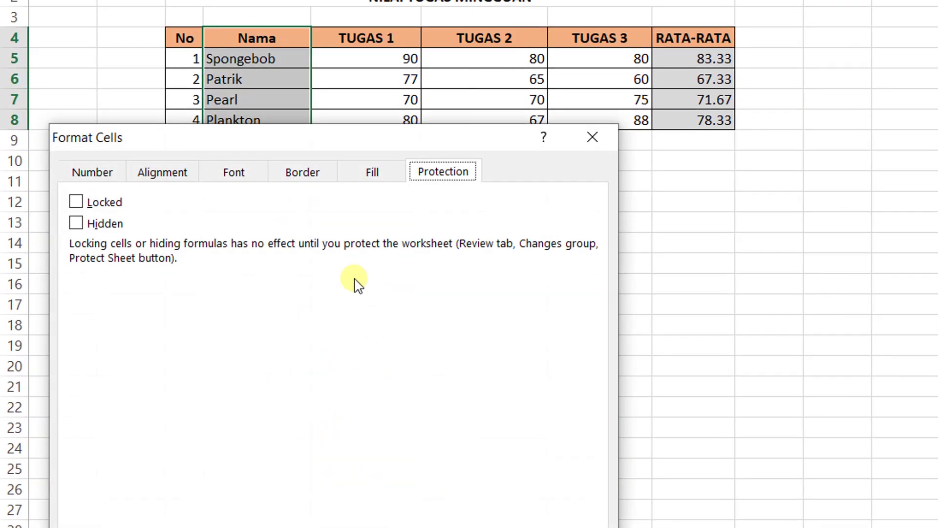
pyautogui.click(96, 207)
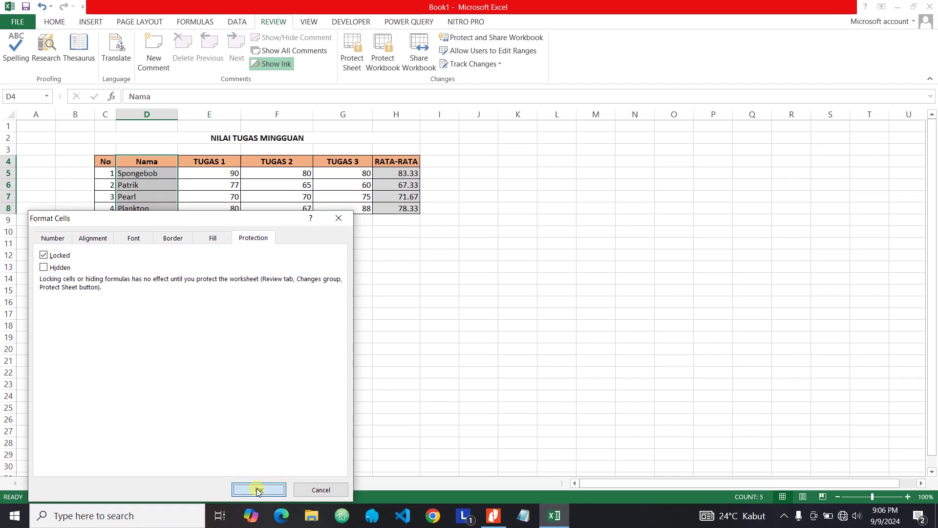
pyautogui.click(296, 514)
pyautogui.click(220, 196)
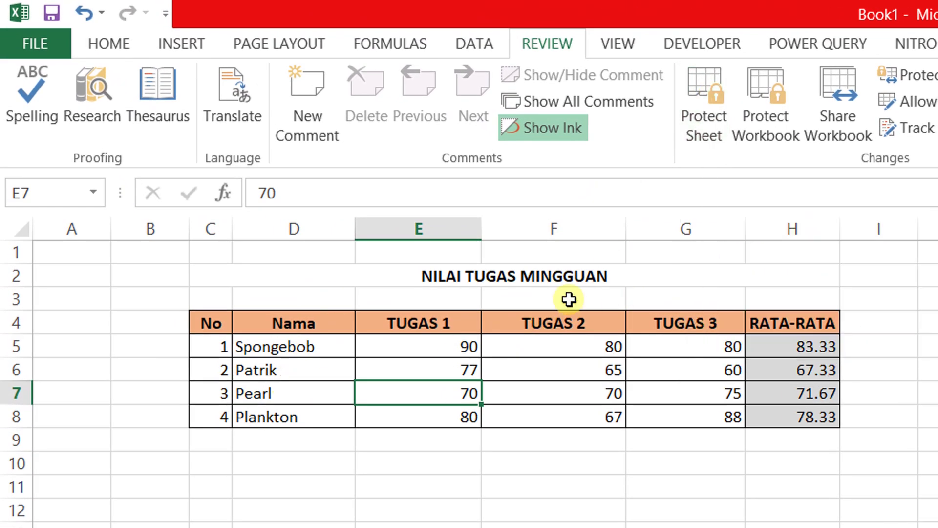
# - Re-protect Sheet3 keeping Insert columns allowed, then select name cell D5
pyautogui.click(706, 96)
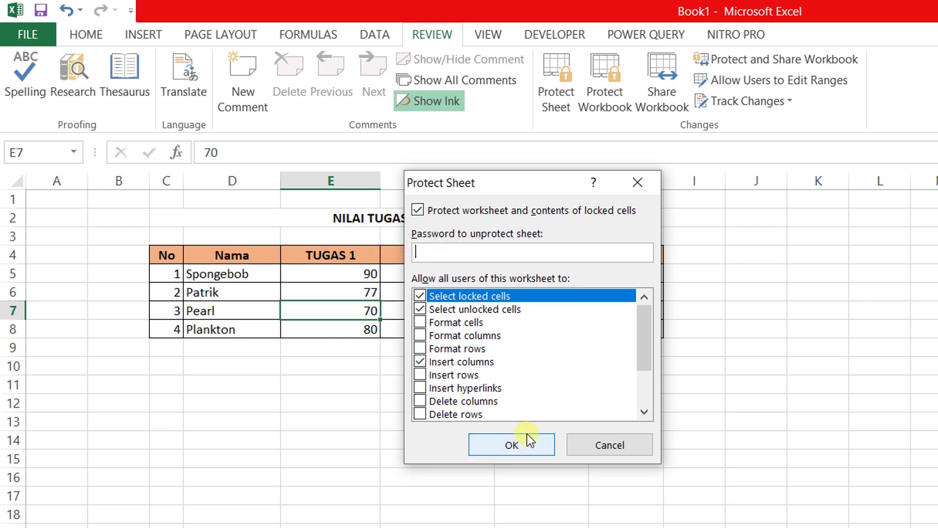
pyautogui.click(511, 445)
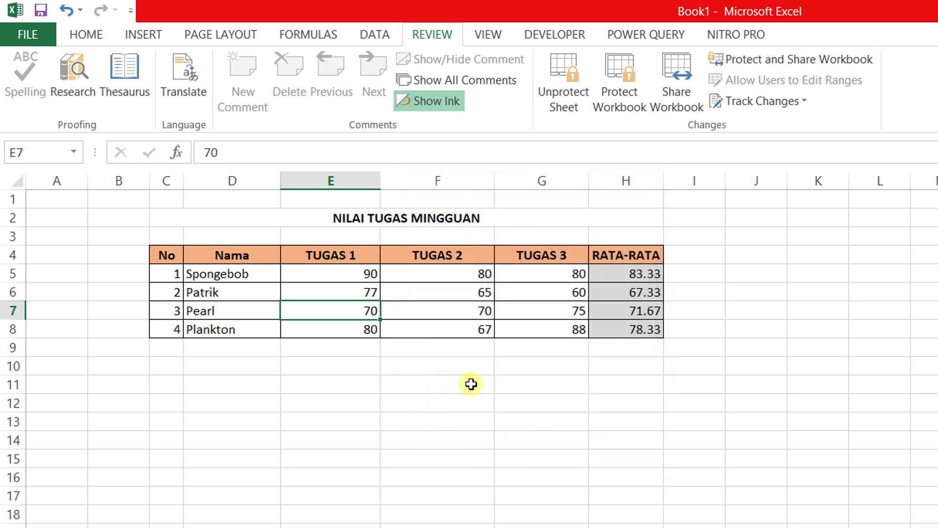
pyautogui.click(471, 384)
pyautogui.click(237, 273)
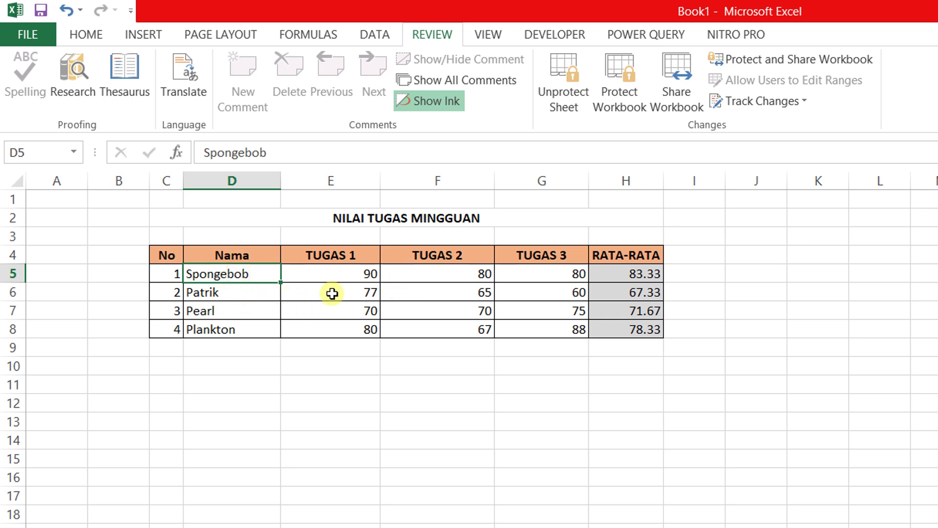
pyautogui.doubleClick(242, 274)
pyautogui.click(738, 460)
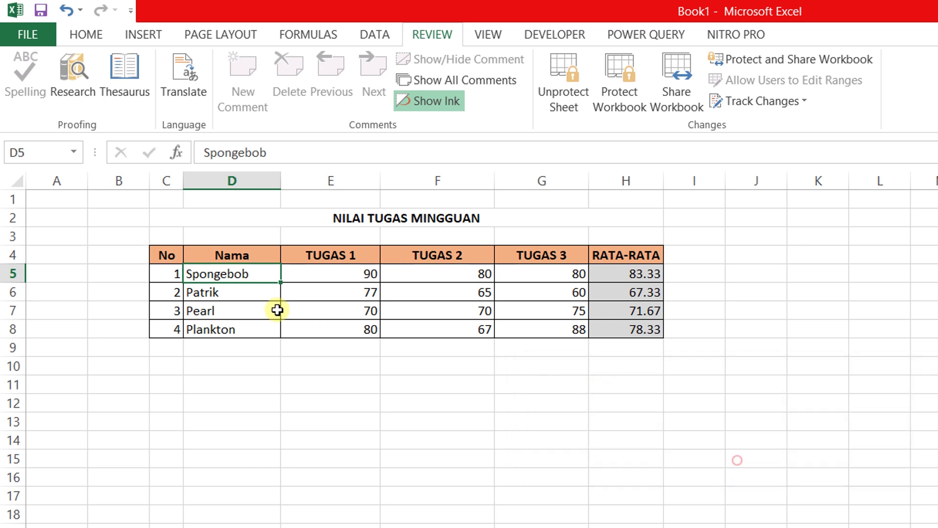
pyautogui.doubleClick(231, 291)
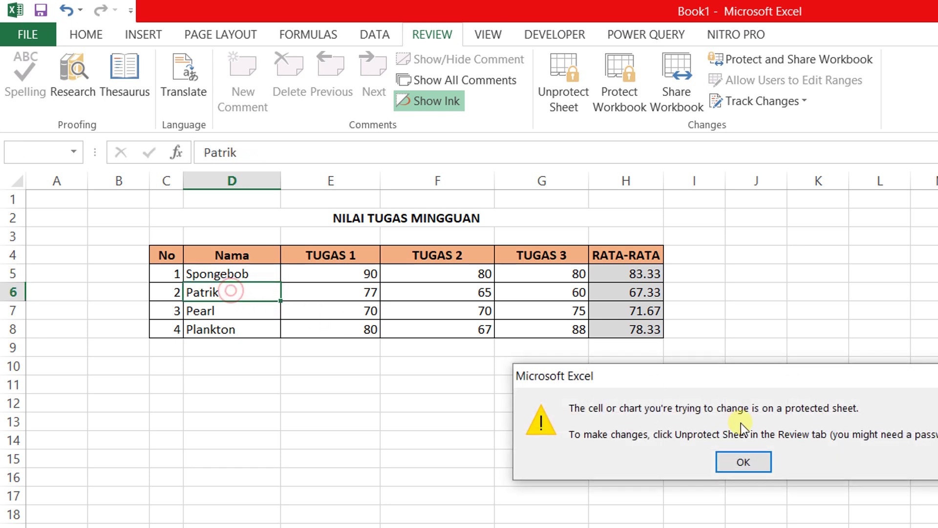
pyautogui.click(742, 461)
pyautogui.click(297, 155)
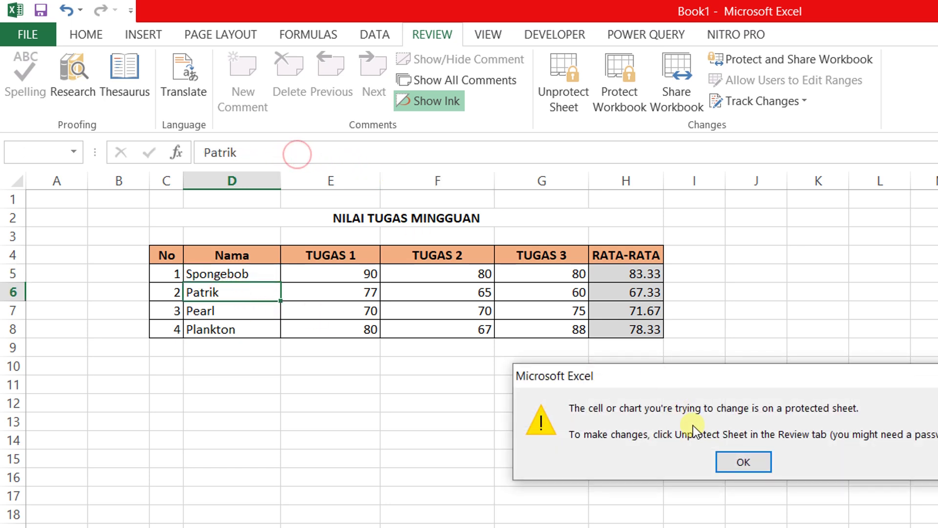
pyautogui.click(738, 462)
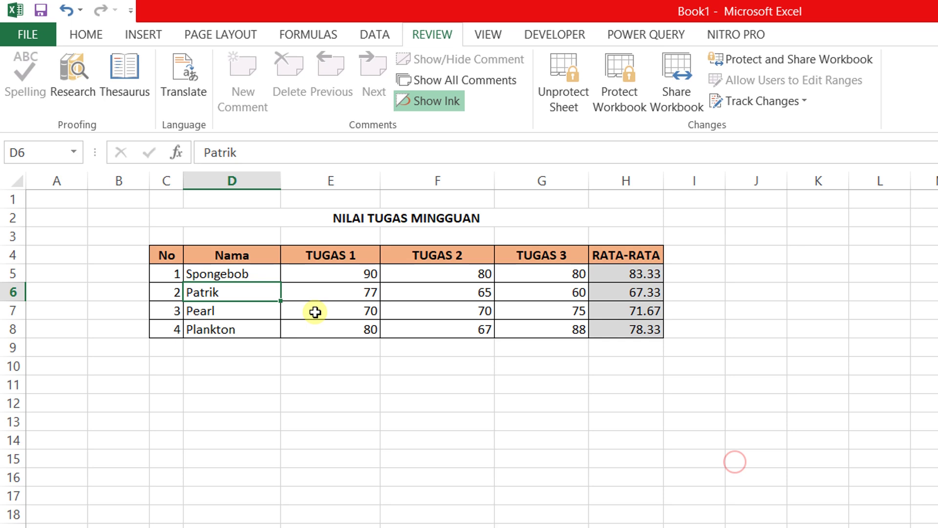